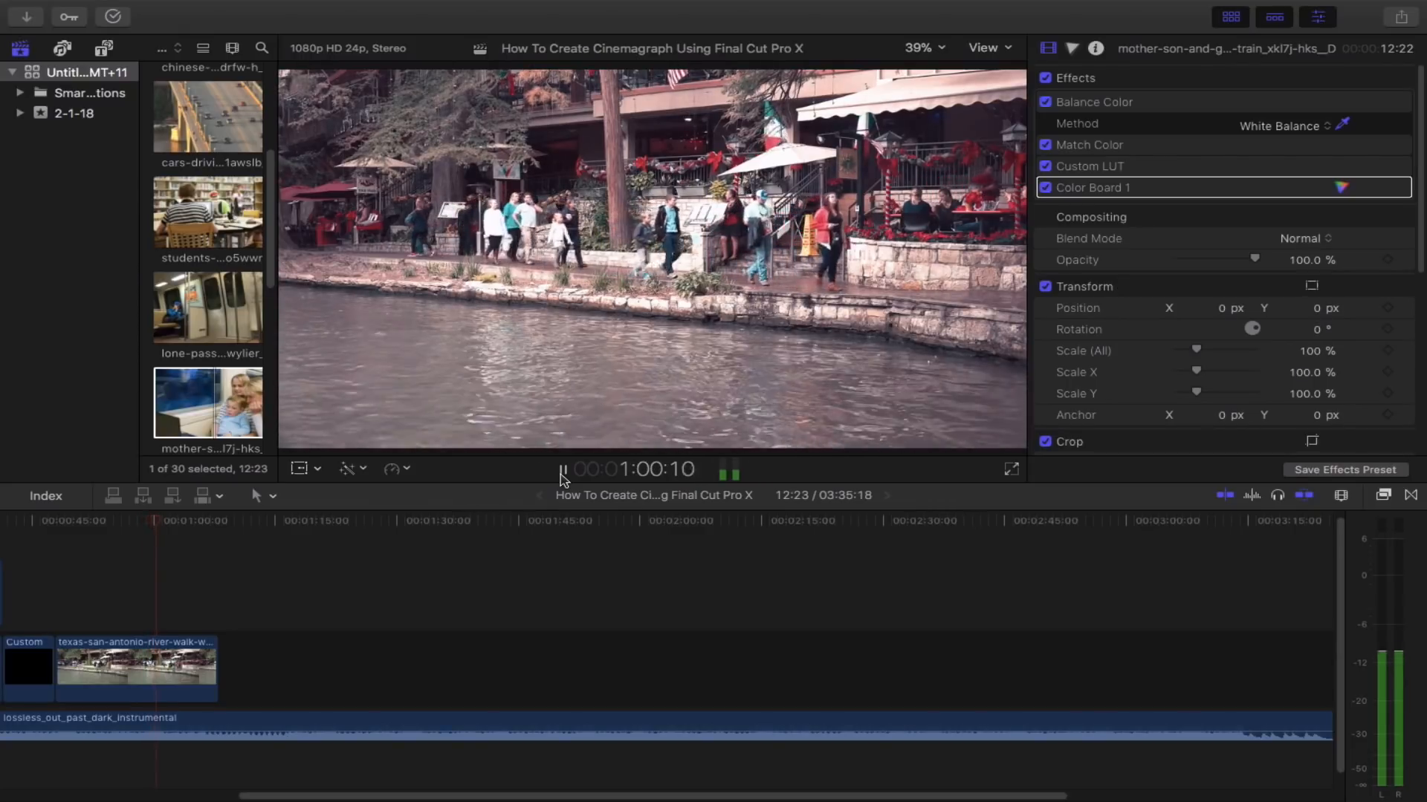
- Stop playback and duplicate the river-walk clip by pasting a copy right after it in the timeline
{"action": "left_click", "coordinate": [562, 471]}
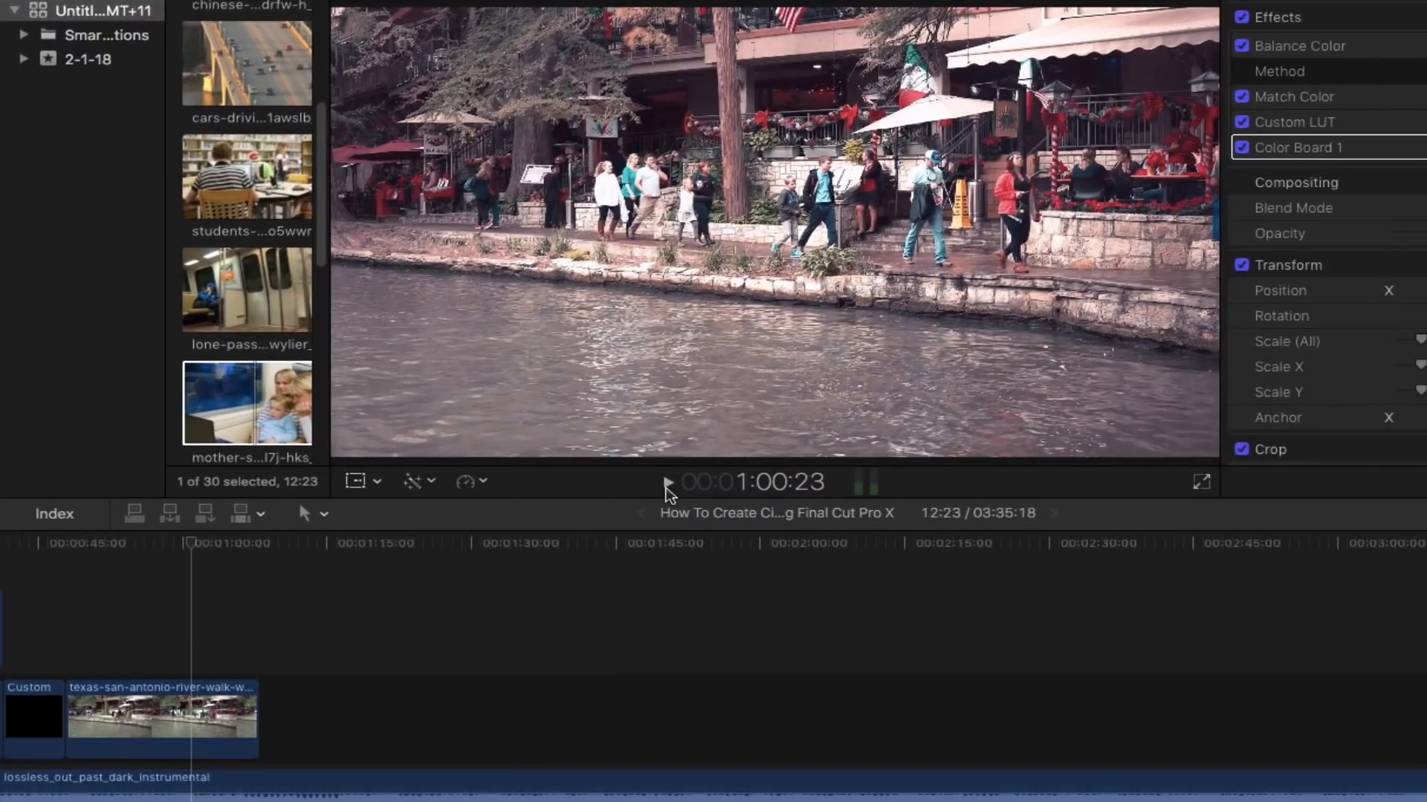
{"action": "key", "text": "super+c"}
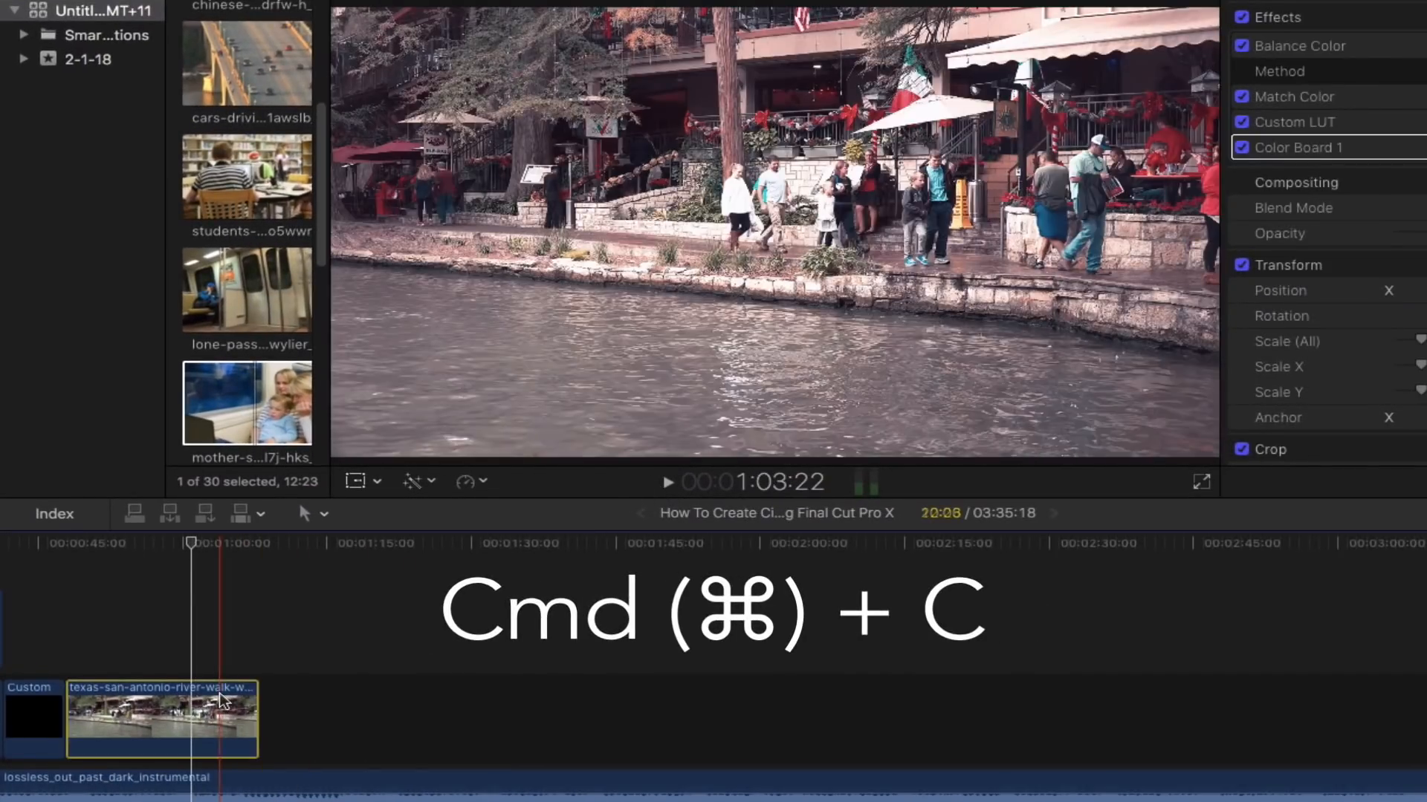
{"action": "left_click", "coordinate": [256, 699]}
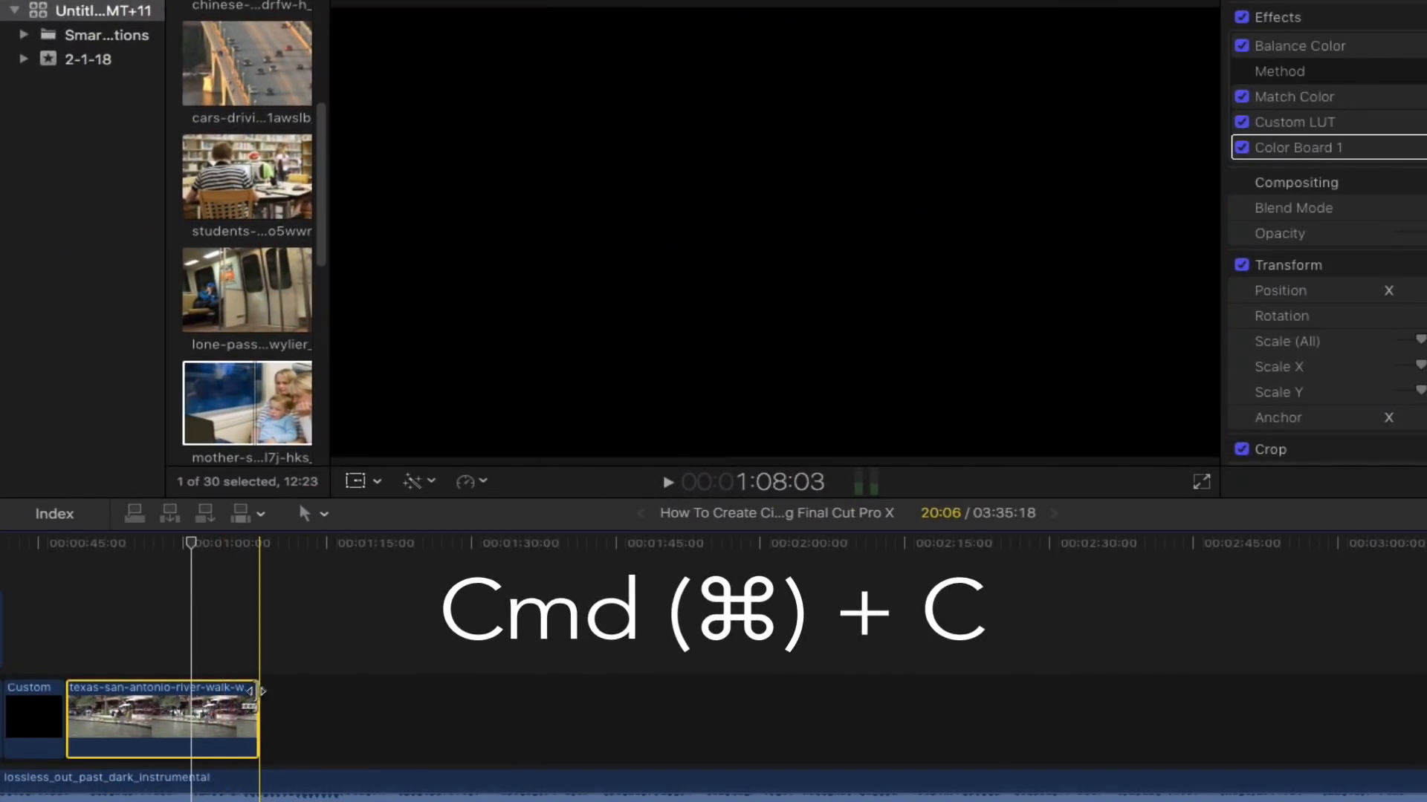
{"action": "left_click", "coordinate": [261, 691]}
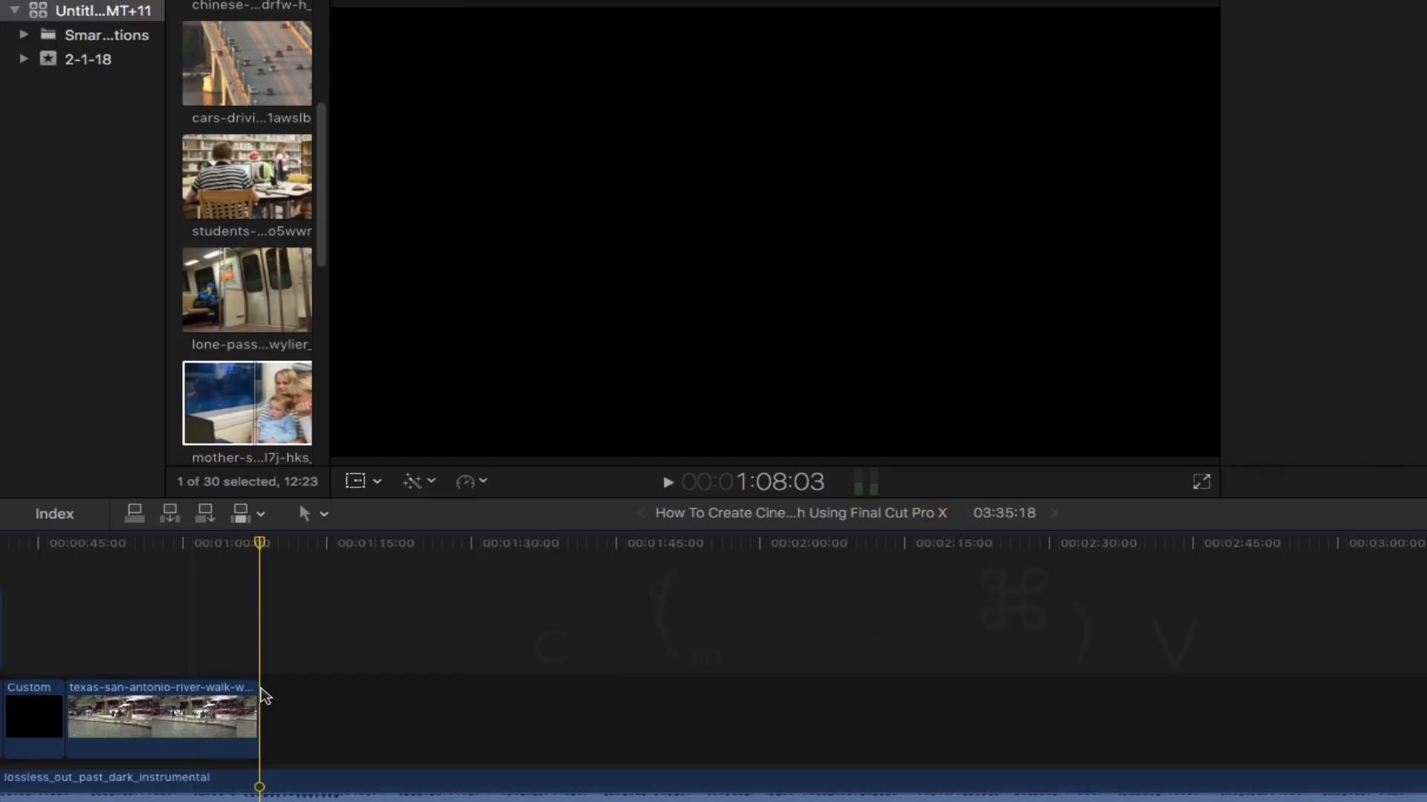
{"action": "key", "text": "super+v"}
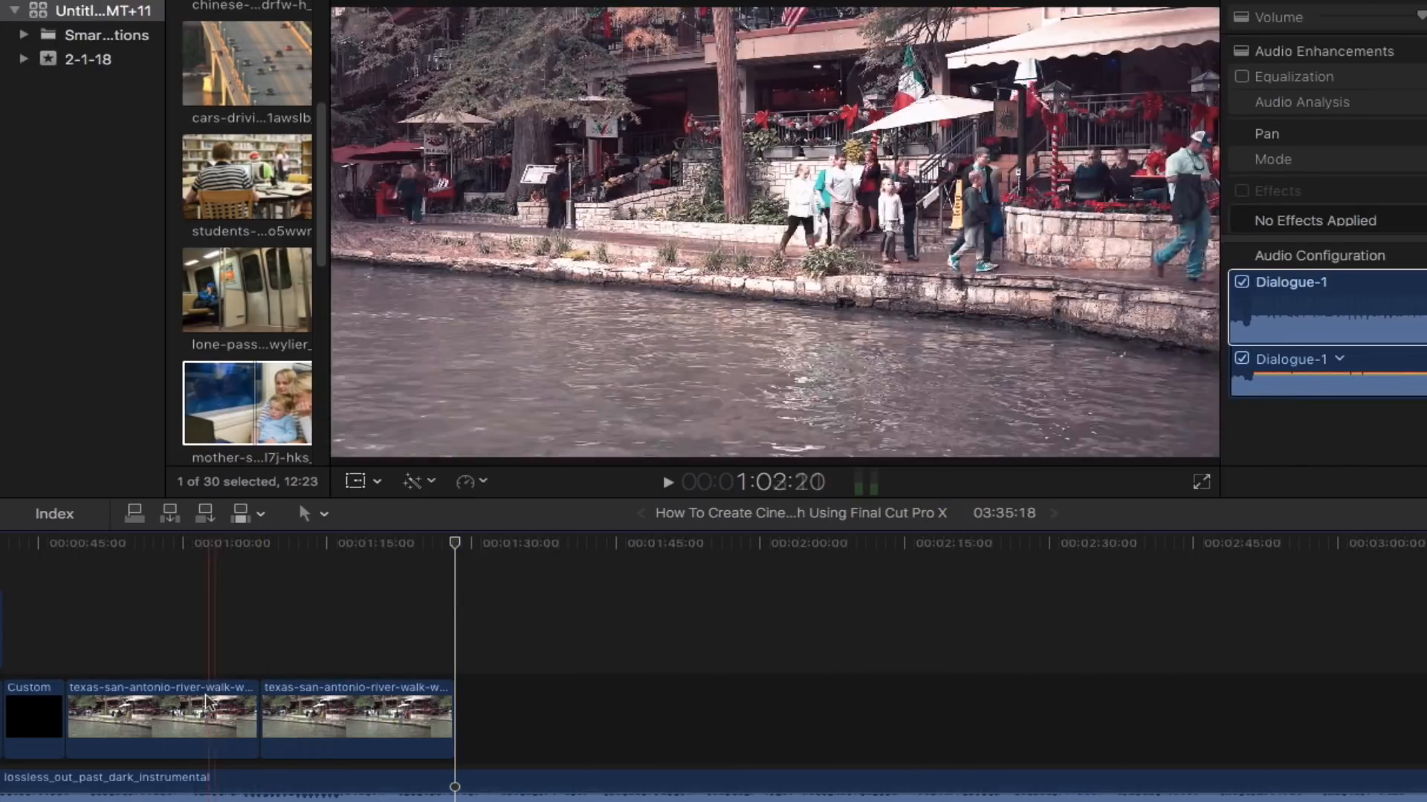
- Create a freeze frame from the first river-walk clip at the playhead and move it above as a connected clip
{"action": "left_click", "coordinate": [193, 701]}
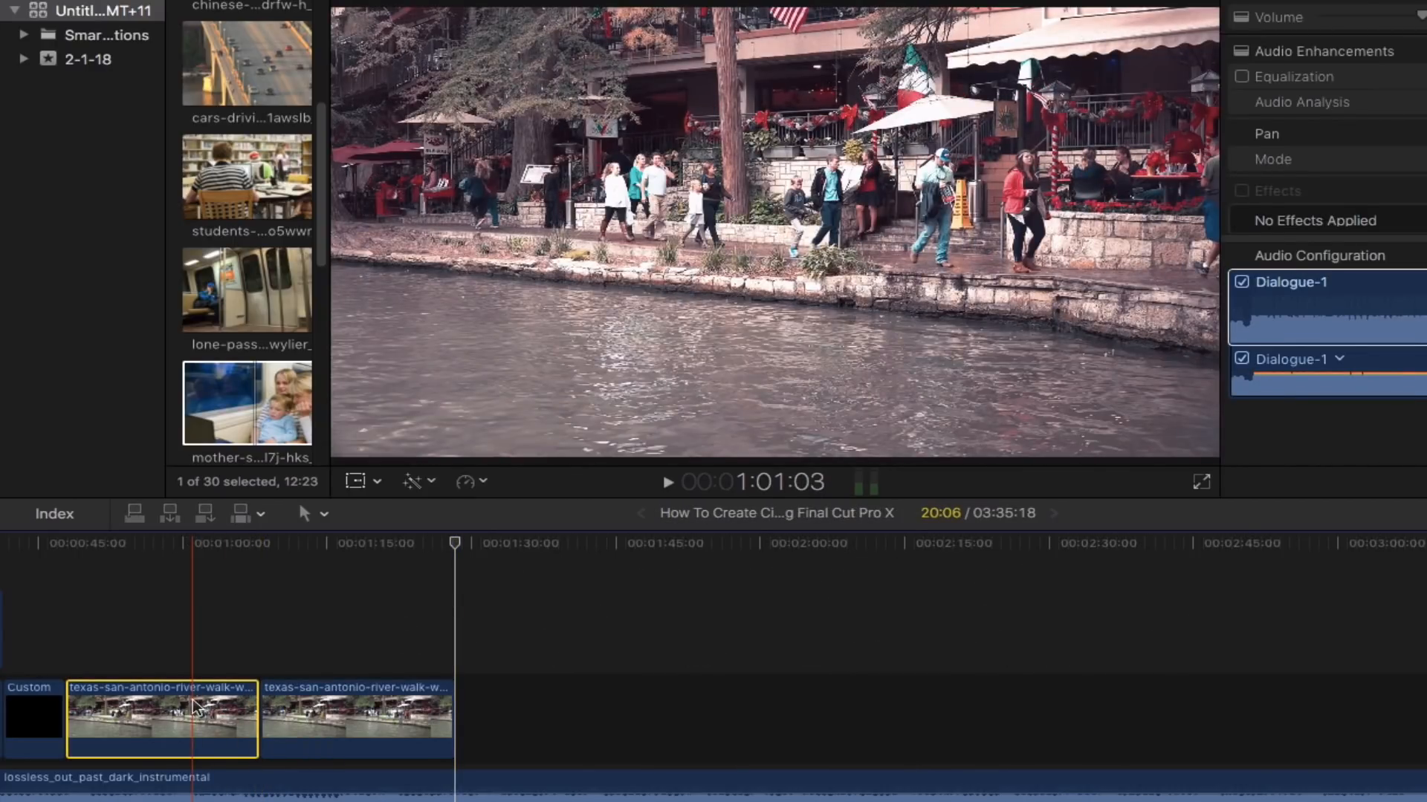
{"action": "left_click", "coordinate": [192, 602]}
{"action": "left_click", "coordinate": [132, 569]}
{"action": "left_click_drag", "start_coordinate": [132, 568], "coordinate": [191, 565]}
{"action": "left_click", "coordinate": [194, 722]}
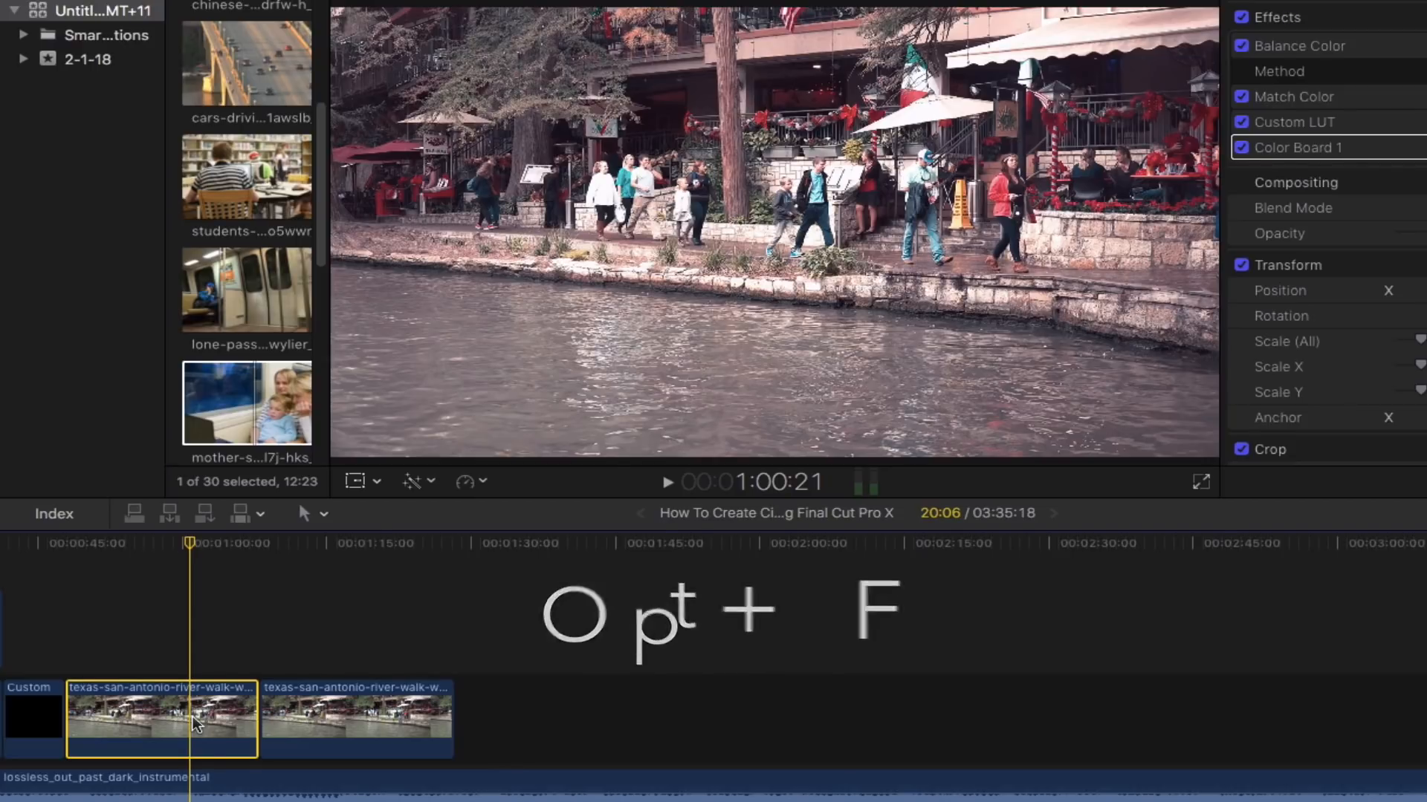
{"action": "key", "text": "alt+f"}
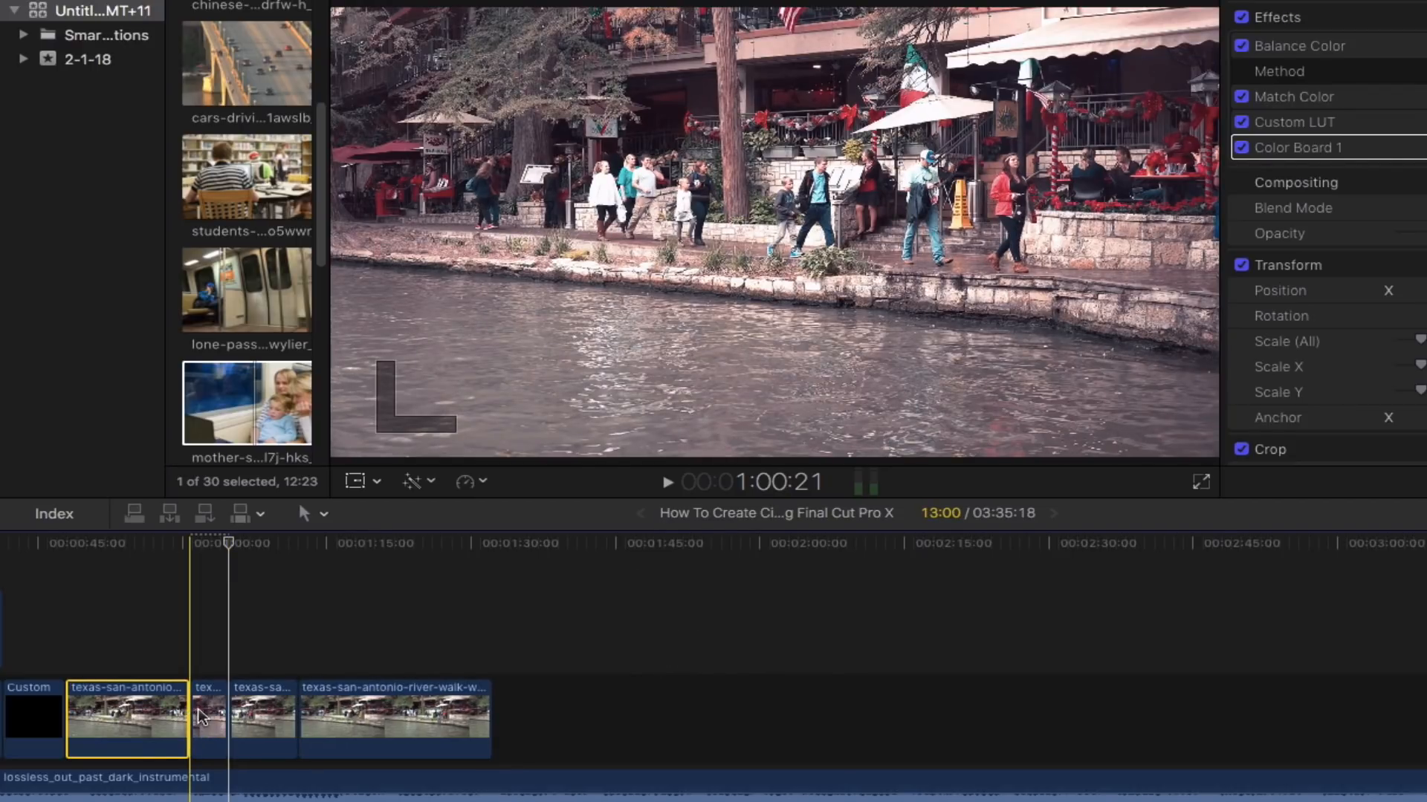
{"action": "left_click_drag", "start_coordinate": [202, 715], "coordinate": [451, 613]}
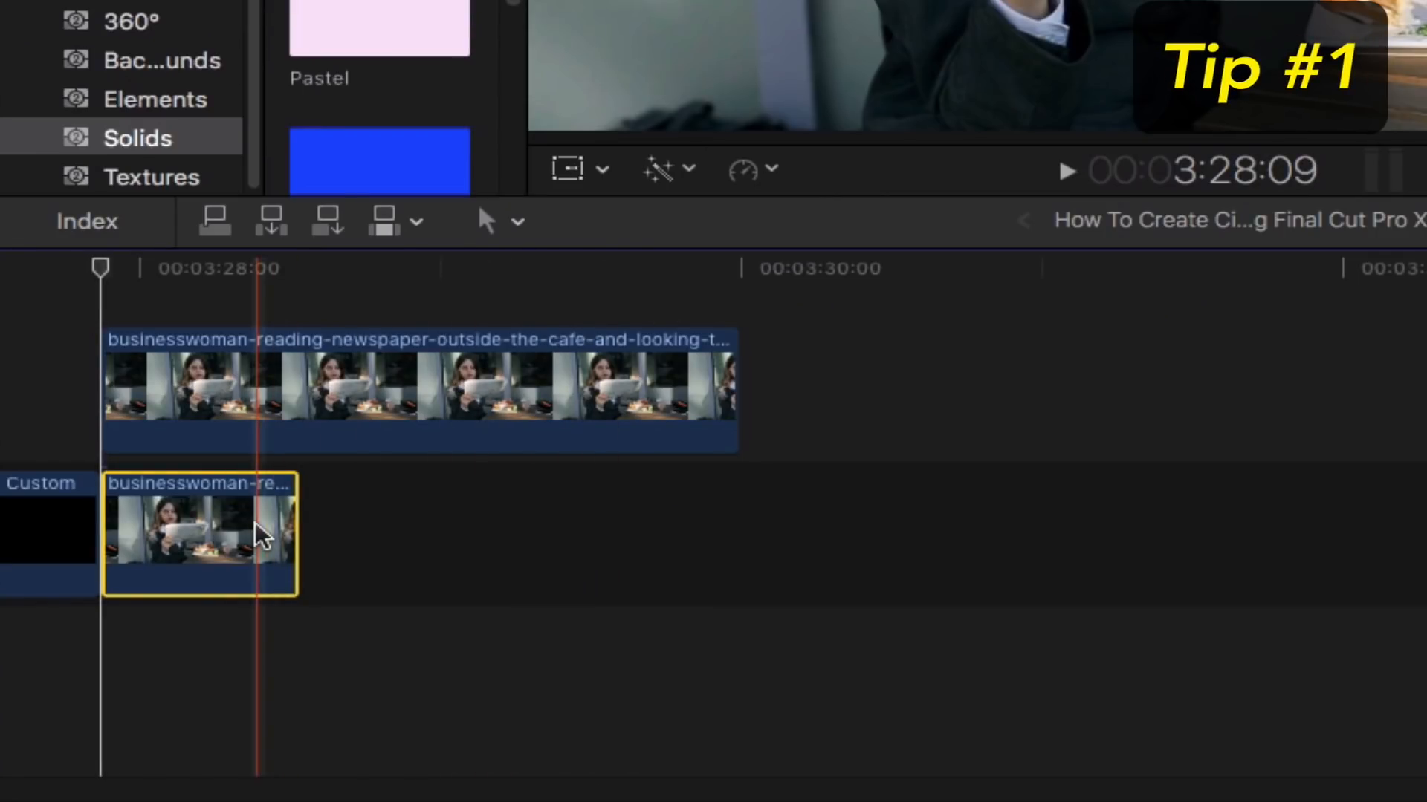
- Copy the businesswoman clip and paste two copies after it in the timeline
{"action": "key", "text": "super+c"}
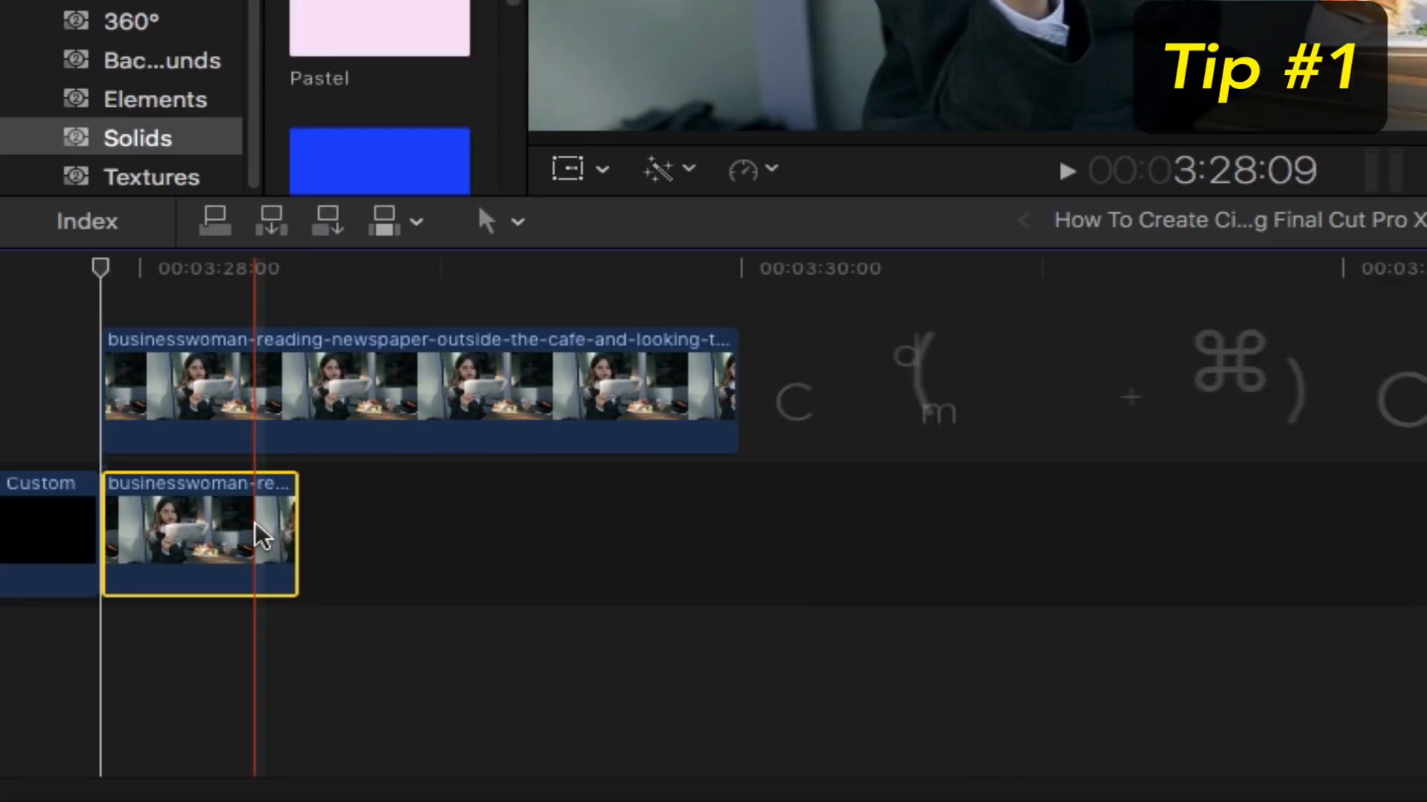
{"action": "left_click", "coordinate": [308, 497]}
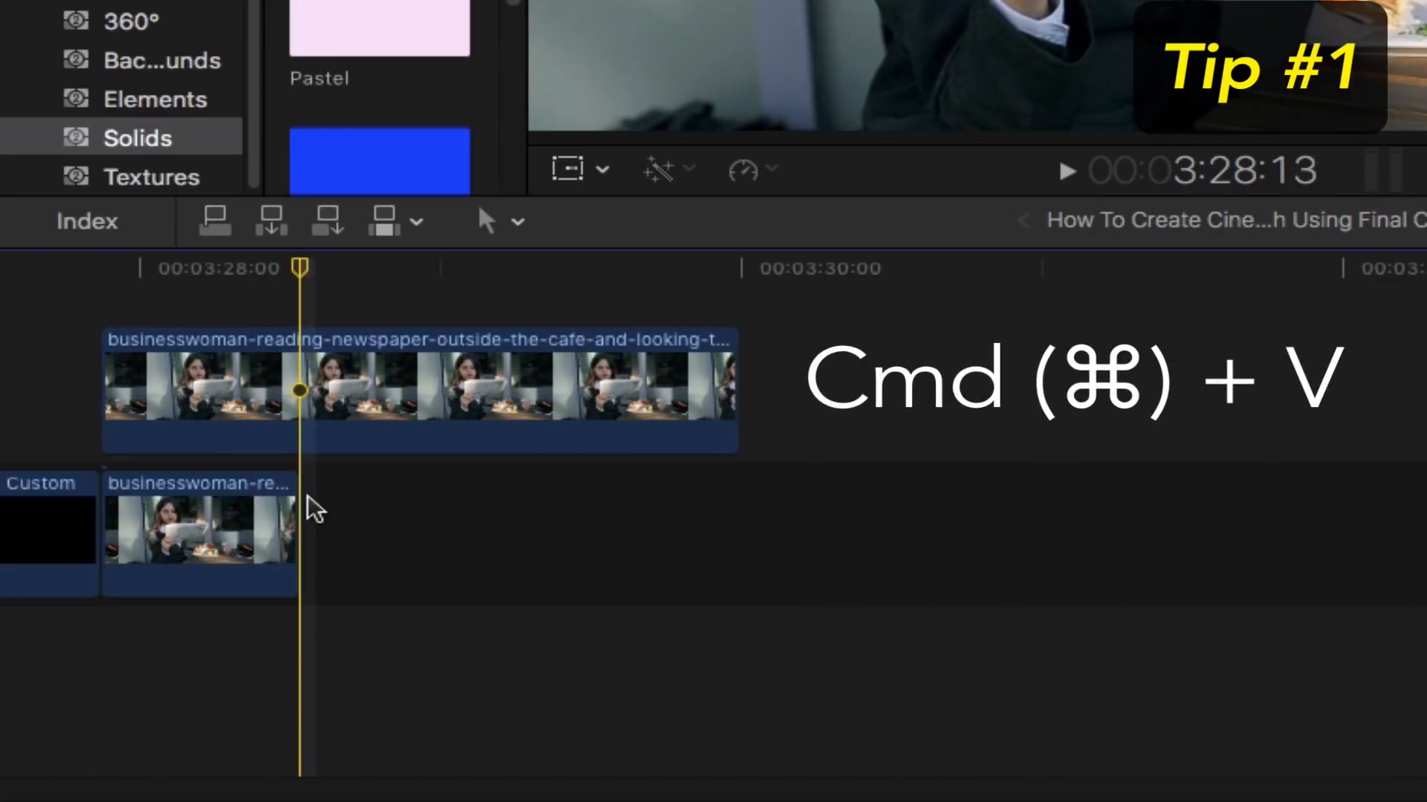
{"action": "key", "text": "super+v"}
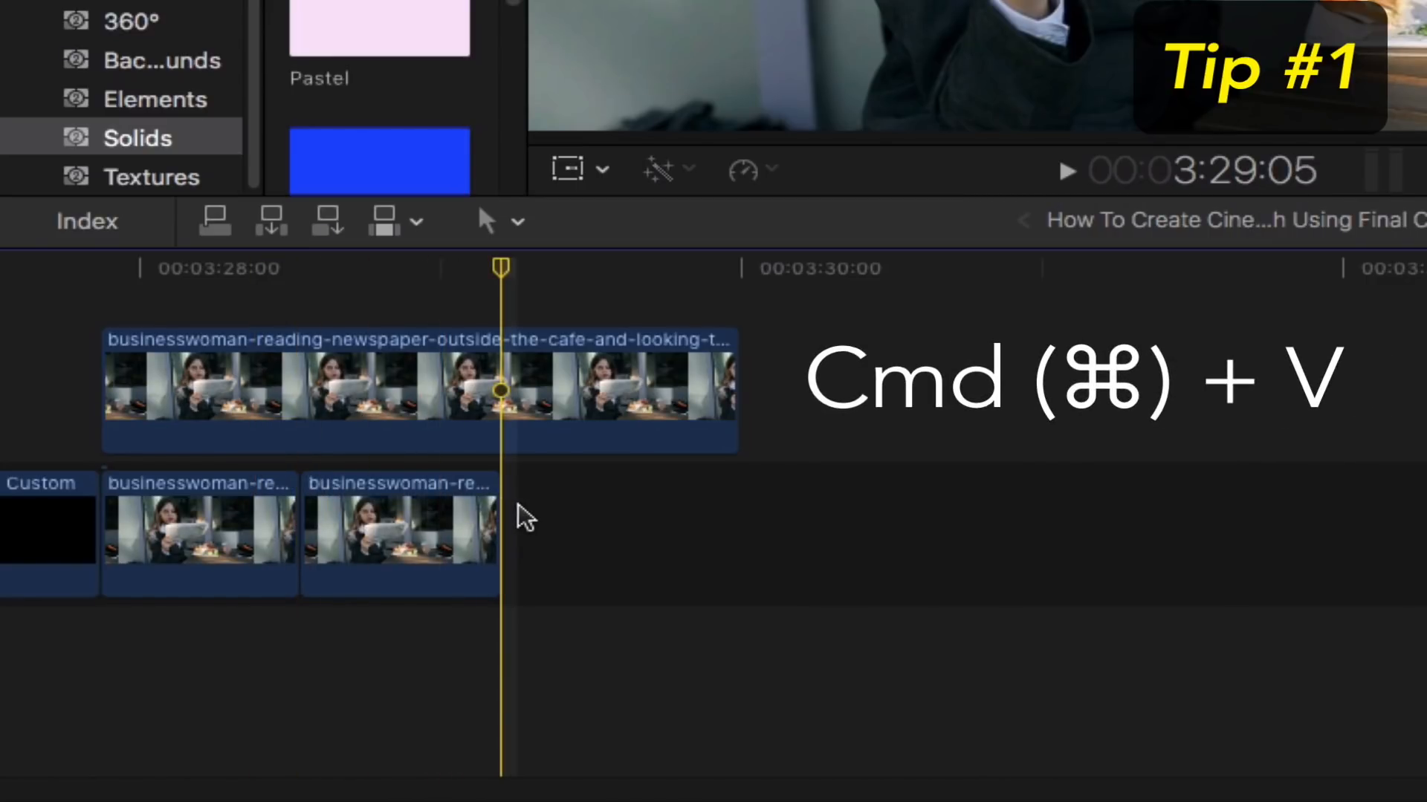
{"action": "key", "text": "super+v"}
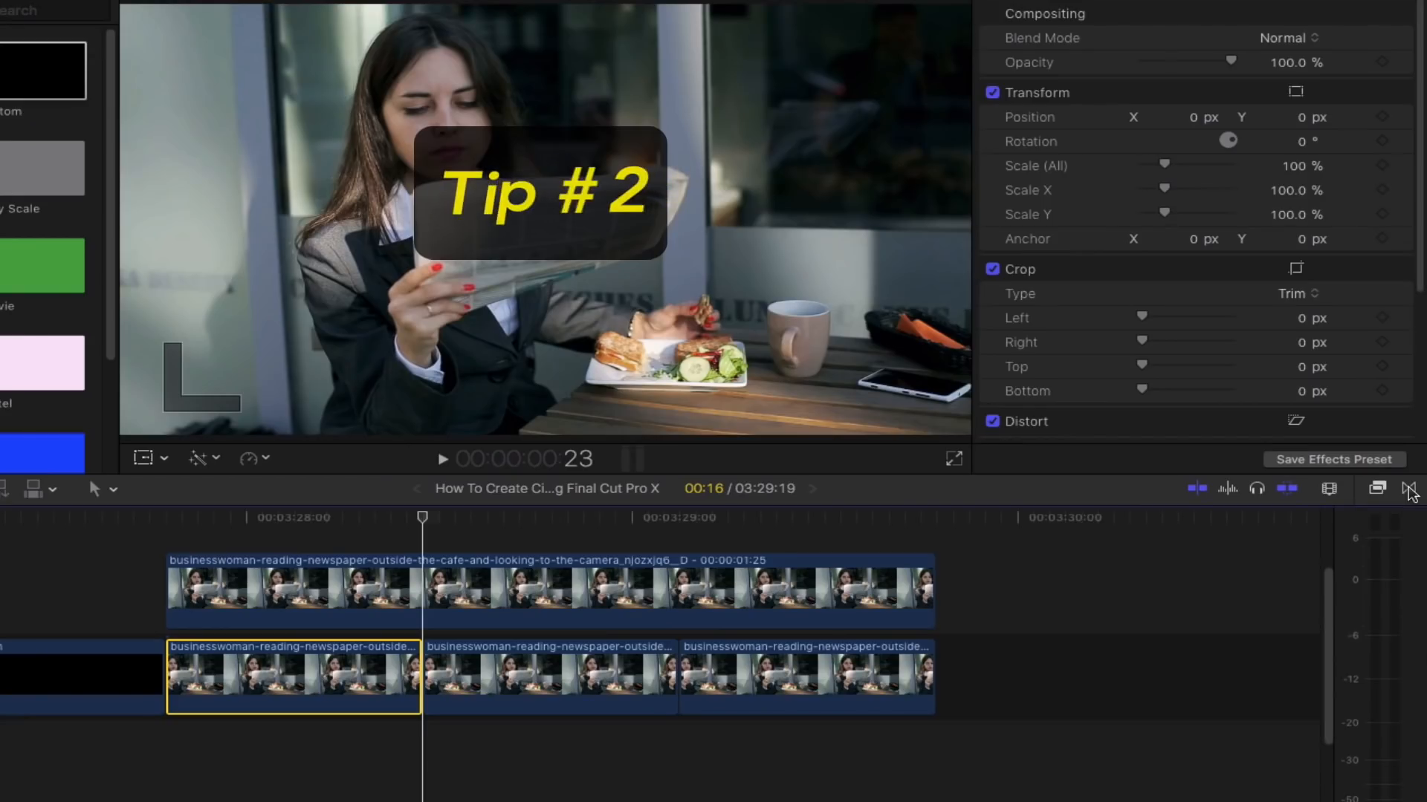
- Add a Cross Dissolve transition between the first two businesswoman clips and shorten its duration
{"action": "left_click", "coordinate": [1409, 489]}
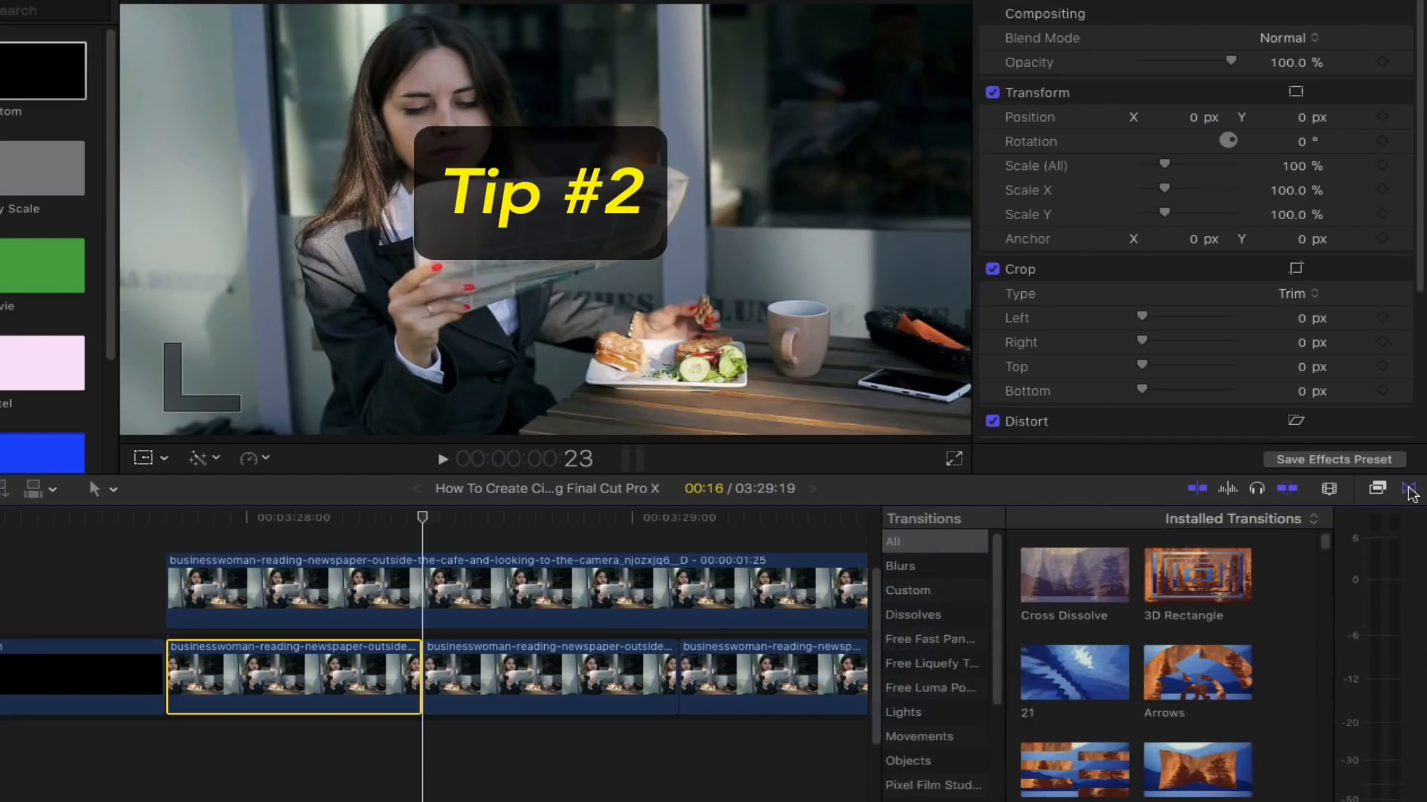
{"action": "left_click_drag", "start_coordinate": [1103, 581], "coordinate": [402, 673]}
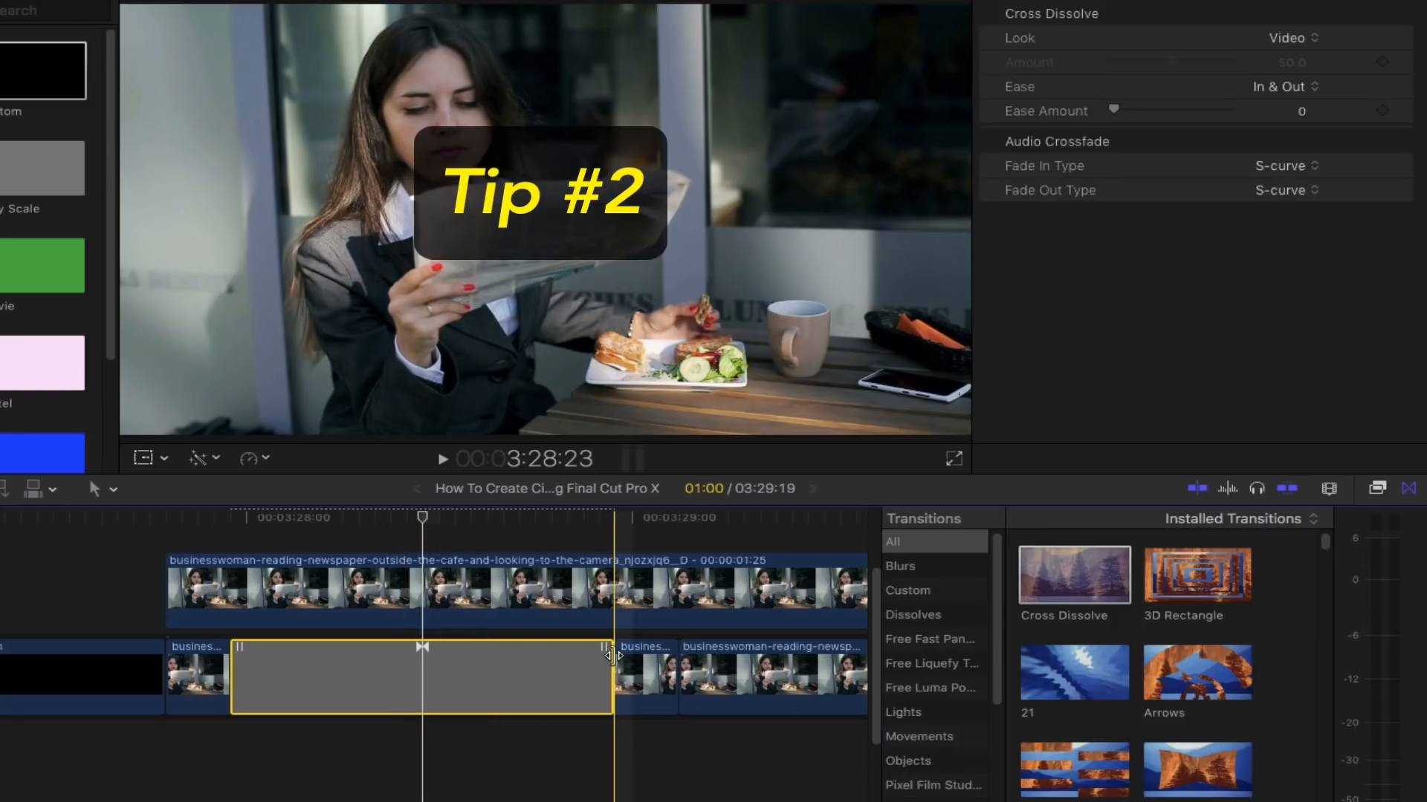
{"action": "left_click_drag", "start_coordinate": [614, 655], "coordinate": [437, 657]}
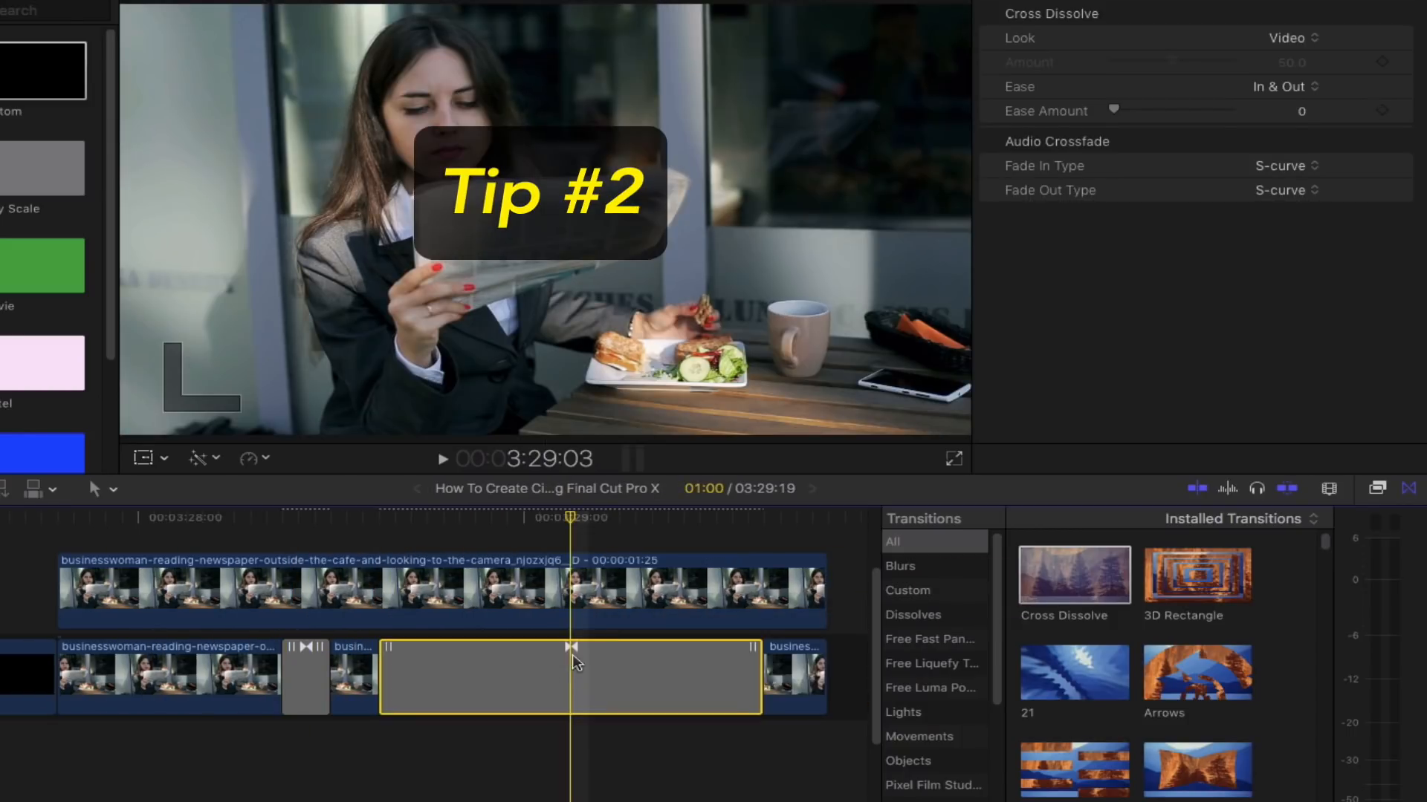
{"action": "left_click_drag", "start_coordinate": [572, 654], "coordinate": [561, 654]}
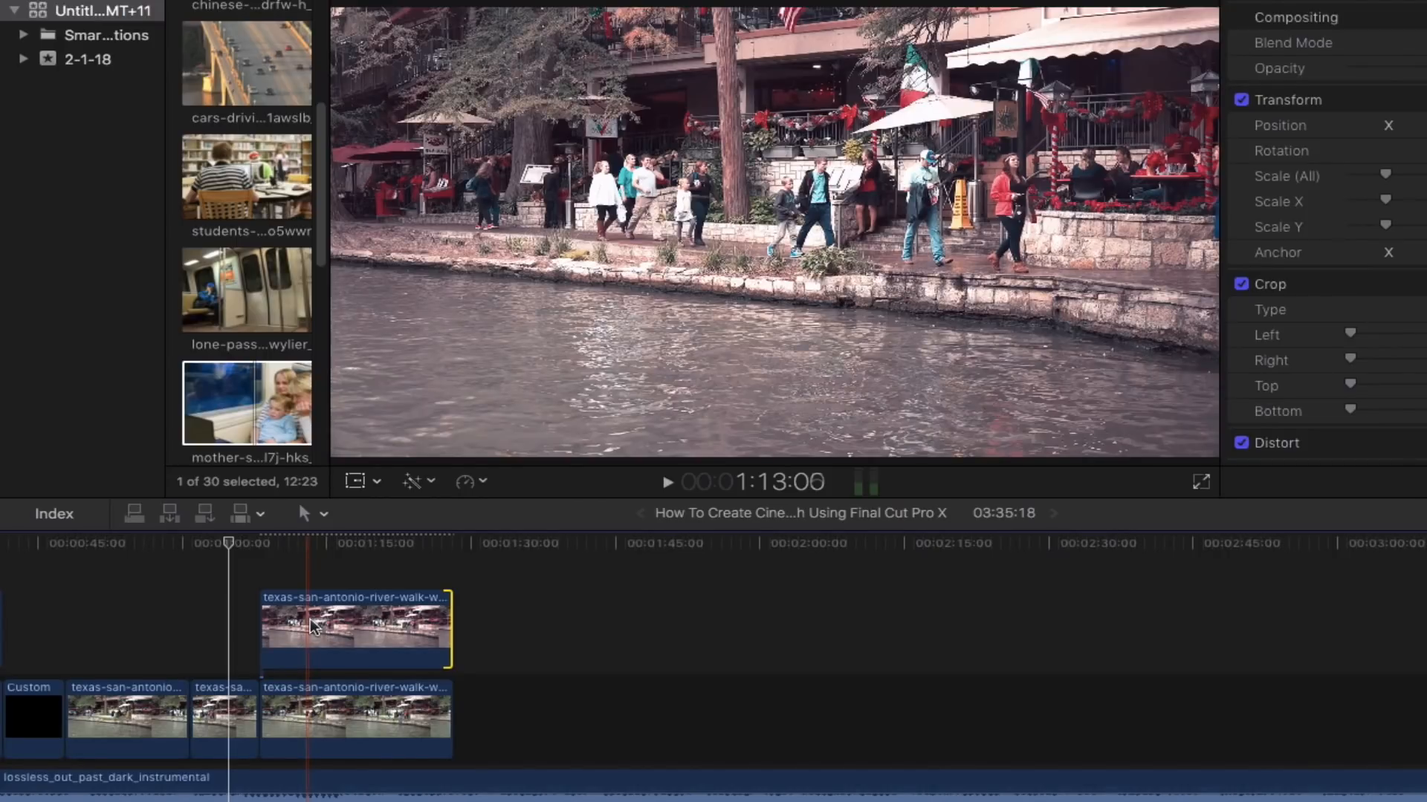
- Position the connected freeze frame above the original river-walk clip and show the inspector
{"action": "left_click_drag", "start_coordinate": [158, 638], "coordinate": [221, 712]}
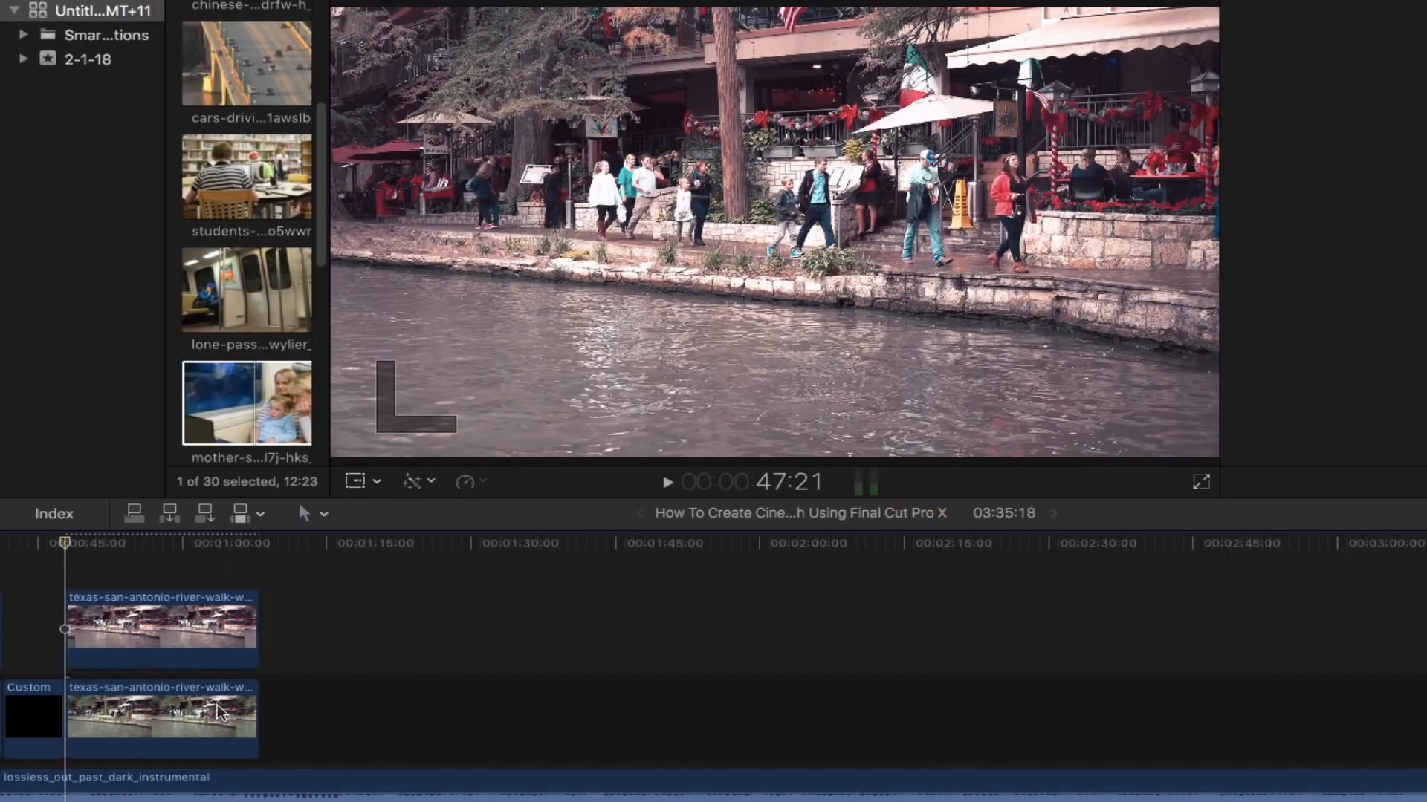
{"action": "key", "text": "super+4"}
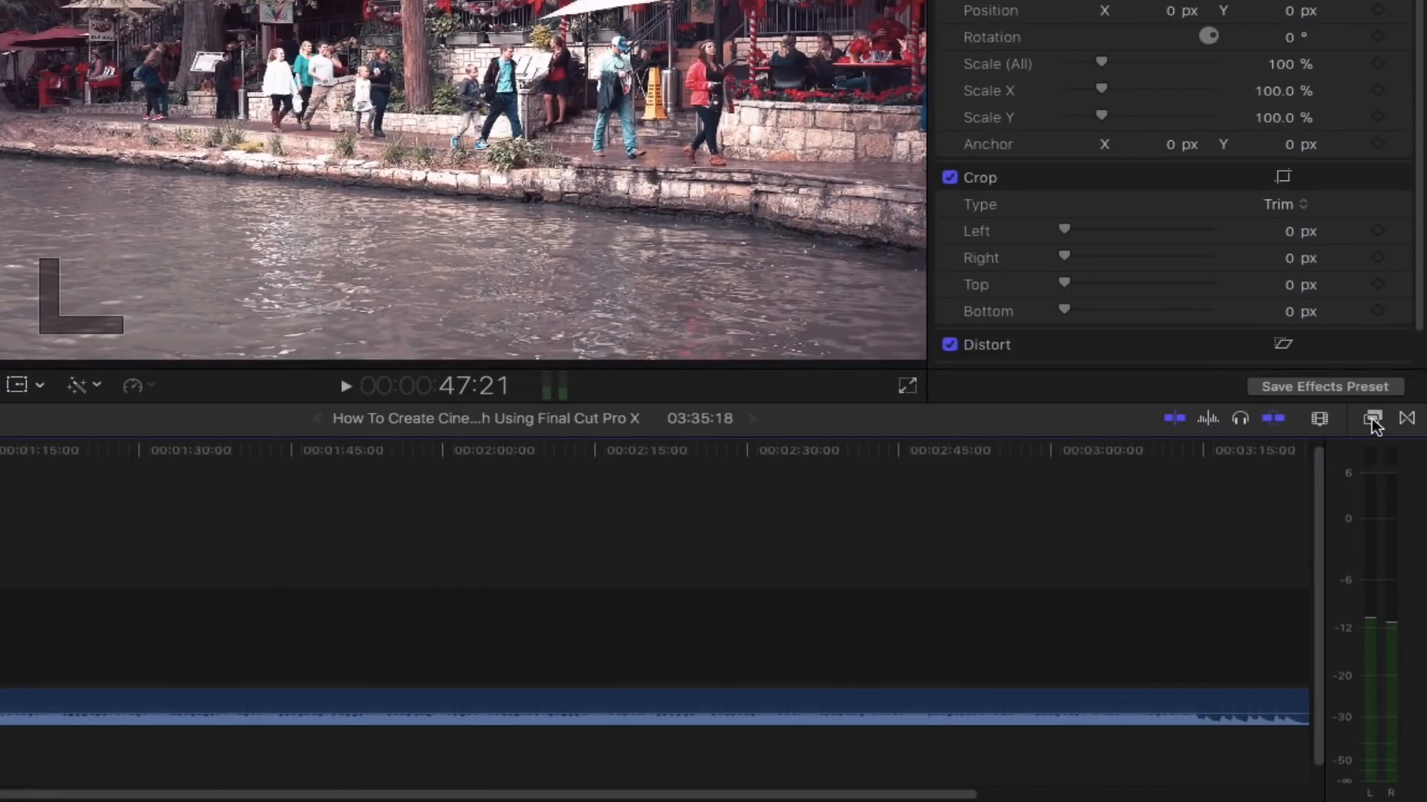
- Search the effects for "draw" and apply Draw Mask to the connected freeze-frame clip
{"action": "left_click", "coordinate": [1372, 419]}
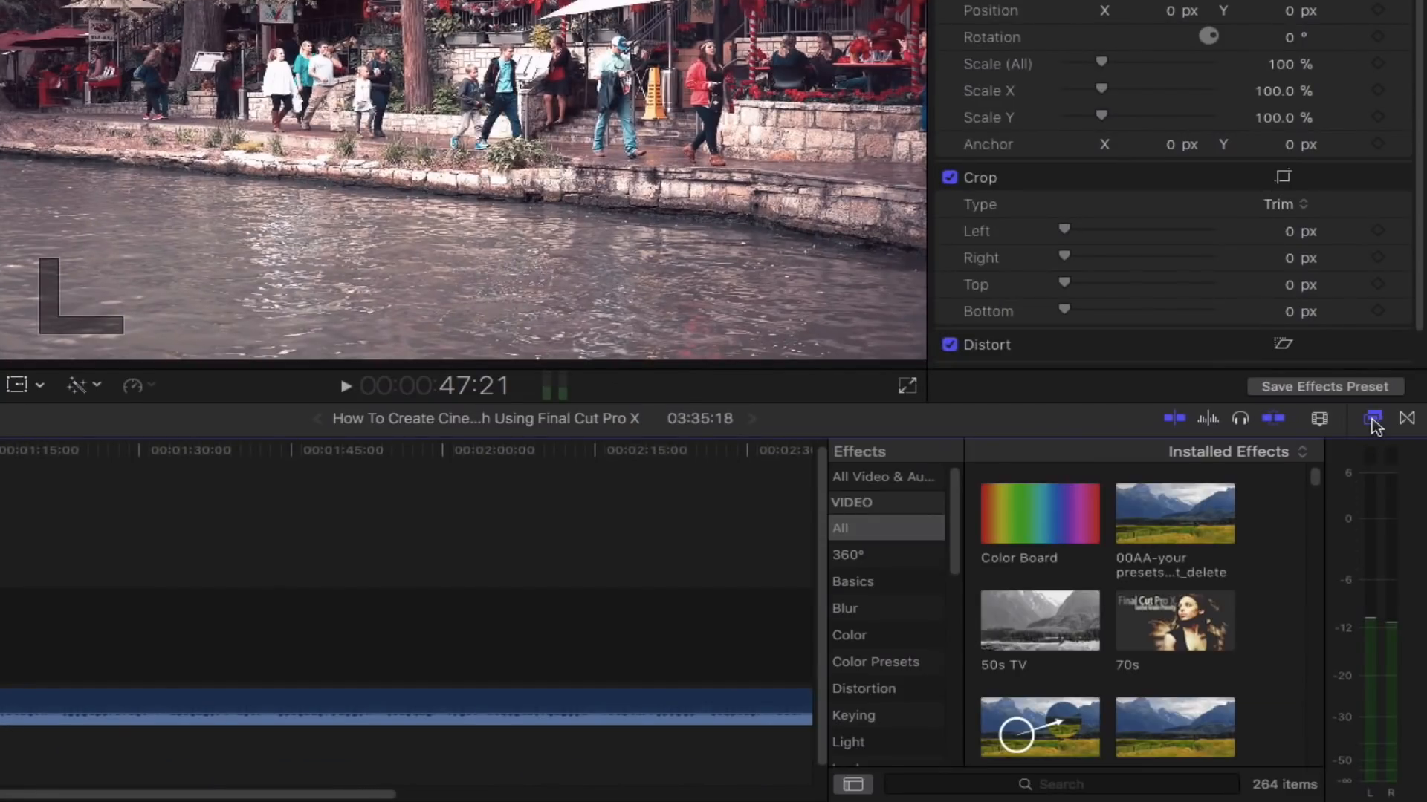
{"action": "left_click", "coordinate": [1104, 785]}
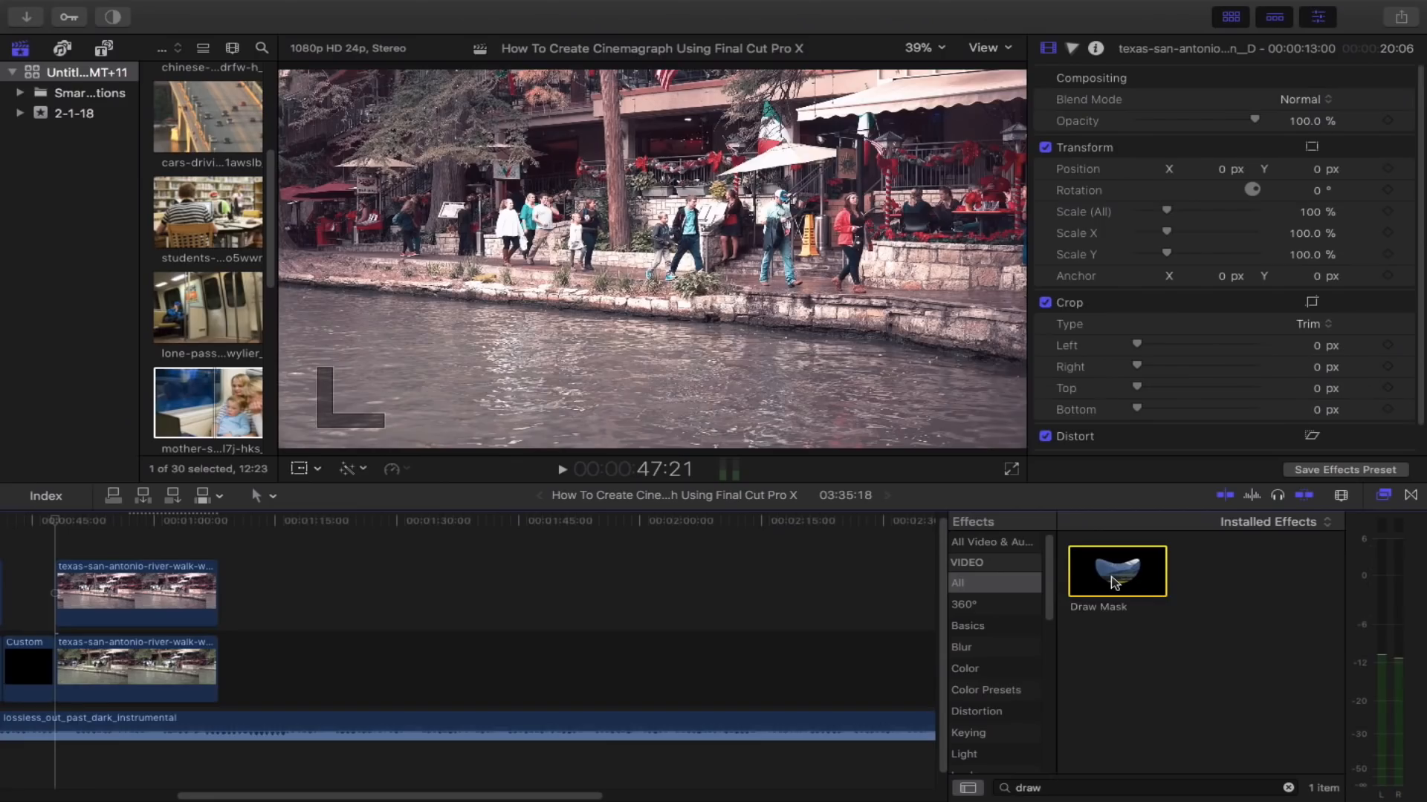
{"action": "left_click_drag", "start_coordinate": [1040, 513], "coordinate": [226, 571]}
{"action": "left_click_drag", "start_coordinate": [461, 617], "coordinate": [161, 584]}
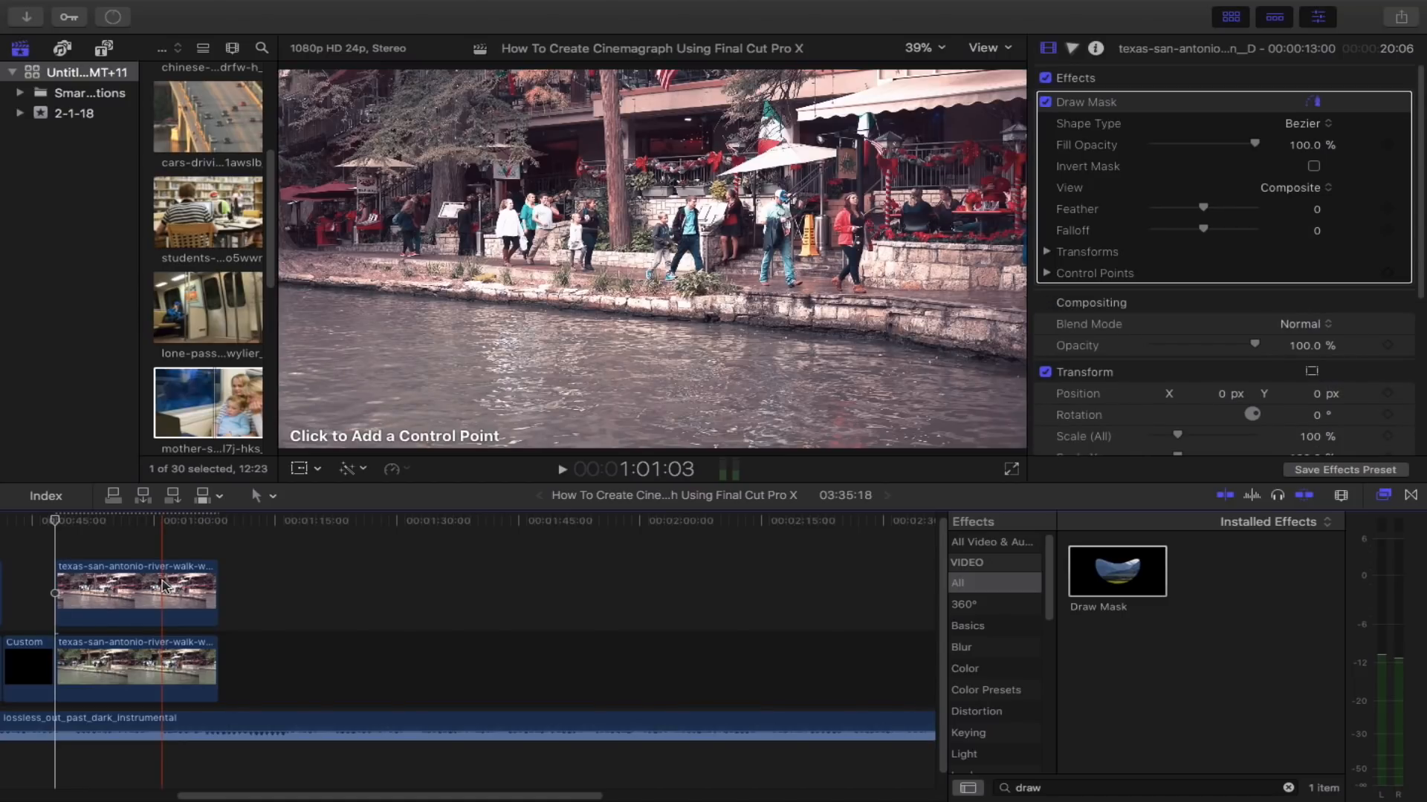
- Place Draw Mask control points along the riverbank edge across the viewer
{"action": "left_click", "coordinate": [283, 278]}
{"action": "left_click", "coordinate": [331, 280]}
{"action": "left_click", "coordinate": [389, 286]}
{"action": "left_click", "coordinate": [462, 294]}
{"action": "left_click", "coordinate": [498, 300]}
{"action": "left_click", "coordinate": [540, 302]}
{"action": "left_click", "coordinate": [691, 310]}
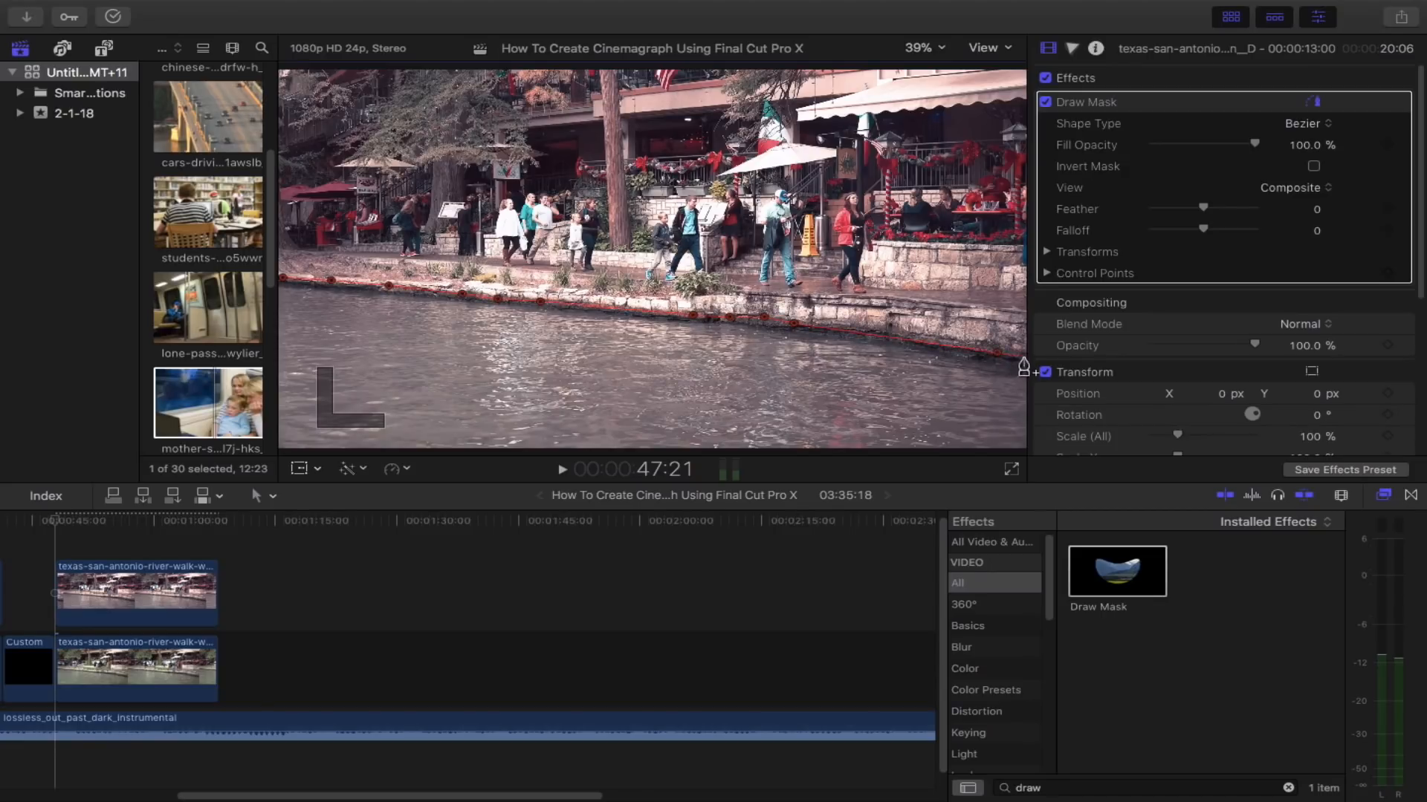
{"action": "left_click", "coordinate": [1024, 357]}
- Zoom the viewer out, add points below the frame to enclose the water, and return the viewer to fit
{"action": "left_click", "coordinate": [924, 48]}
{"action": "left_click", "coordinate": [923, 106]}
{"action": "left_click", "coordinate": [894, 382]}
{"action": "left_click", "coordinate": [414, 383]}
{"action": "left_click", "coordinate": [414, 273]}
{"action": "left_click", "coordinate": [924, 49]}
{"action": "left_click", "coordinate": [920, 66]}
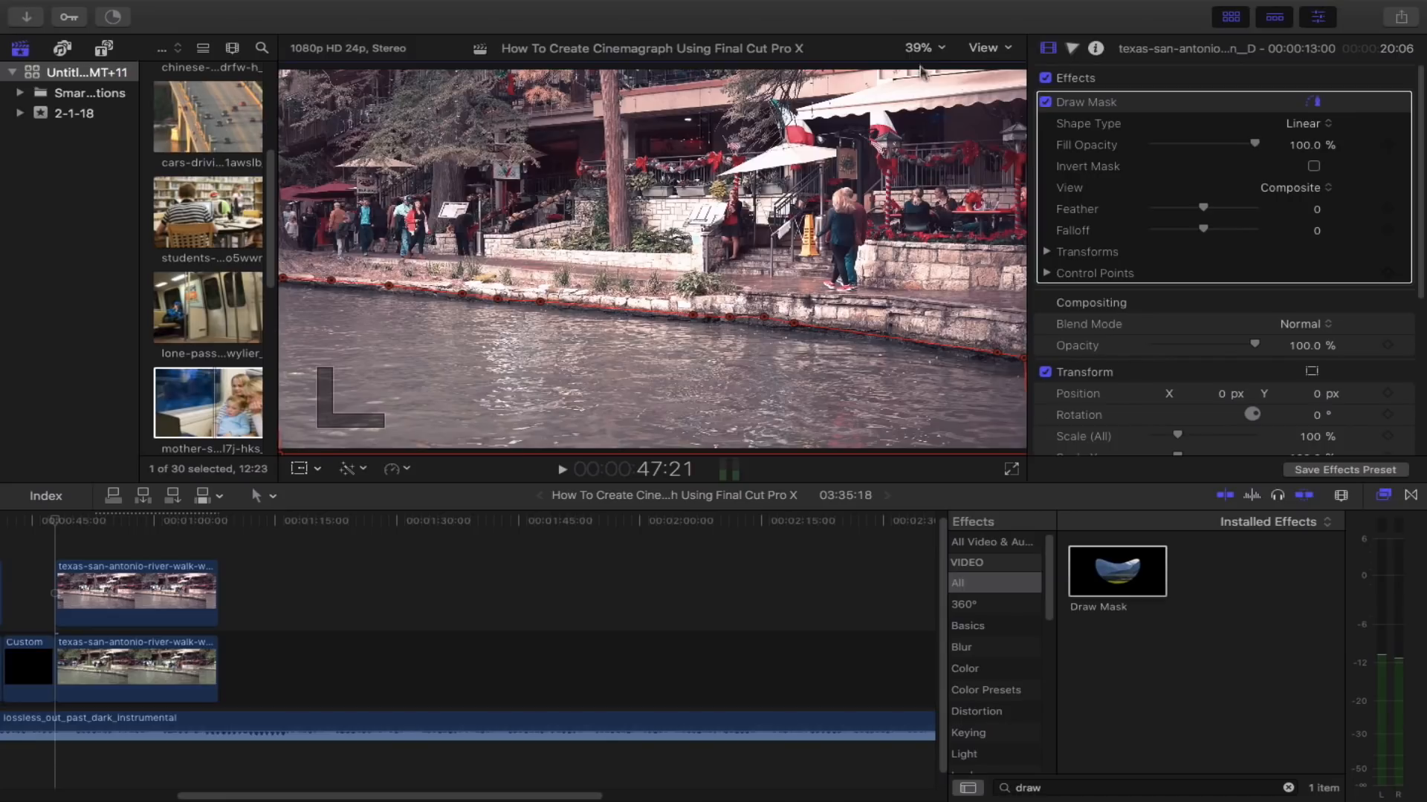
- Enable Invert Mask on the Draw Mask and play back the cinemagraph
{"action": "left_click", "coordinate": [1312, 168]}
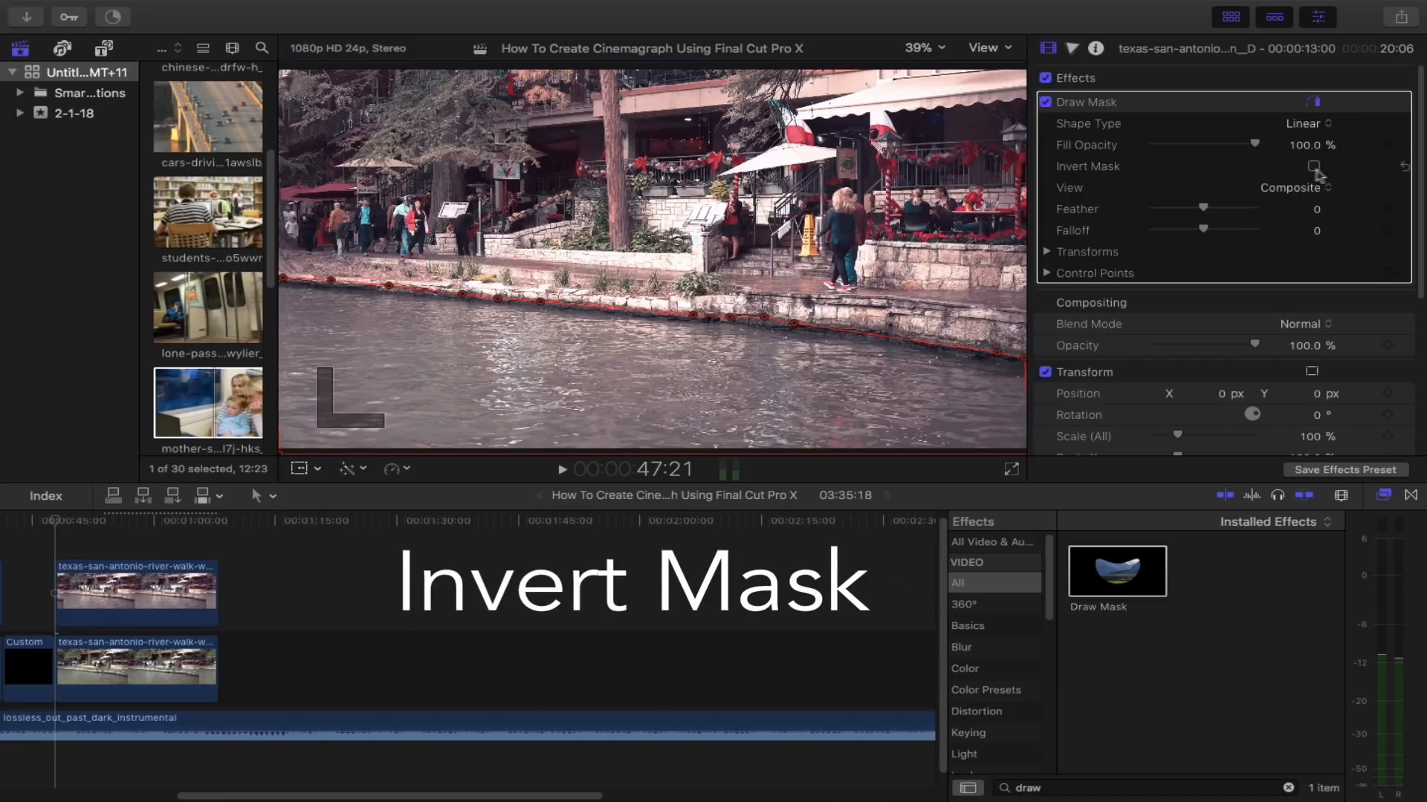
{"action": "left_click", "coordinate": [1317, 168]}
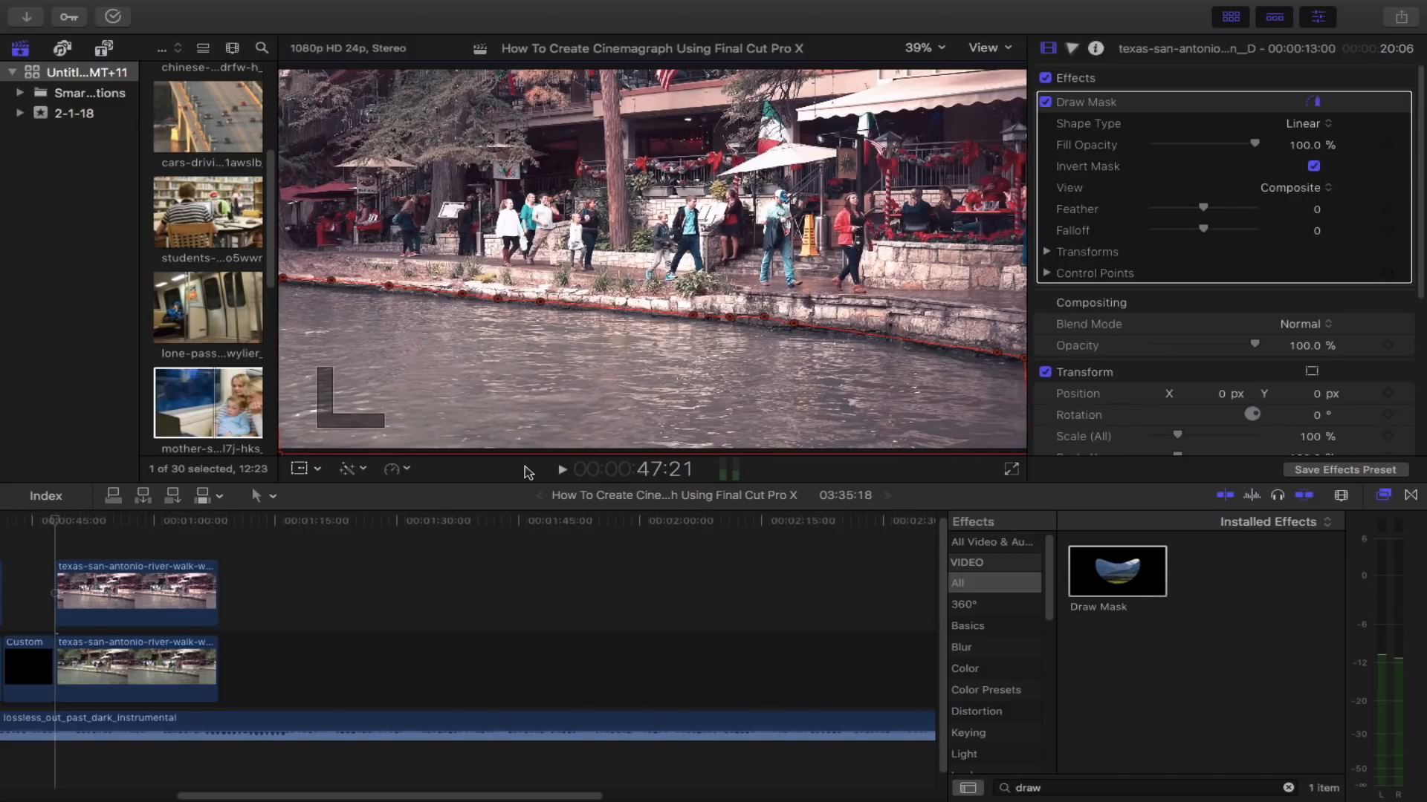
{"action": "key", "text": "l"}
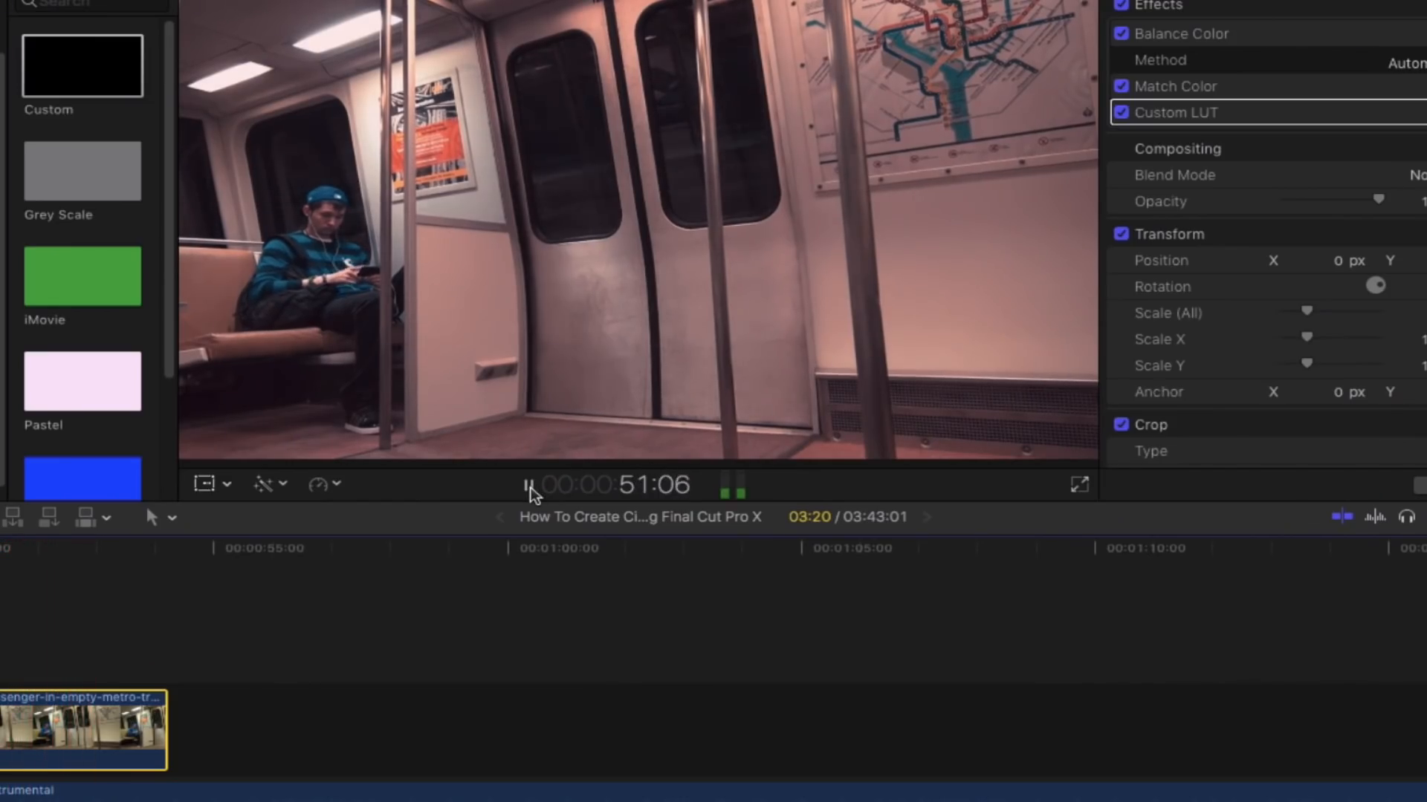
- Stop playback, copy the subway passenger clip, and paste a duplicate right after it
{"action": "left_click", "coordinate": [528, 486]}
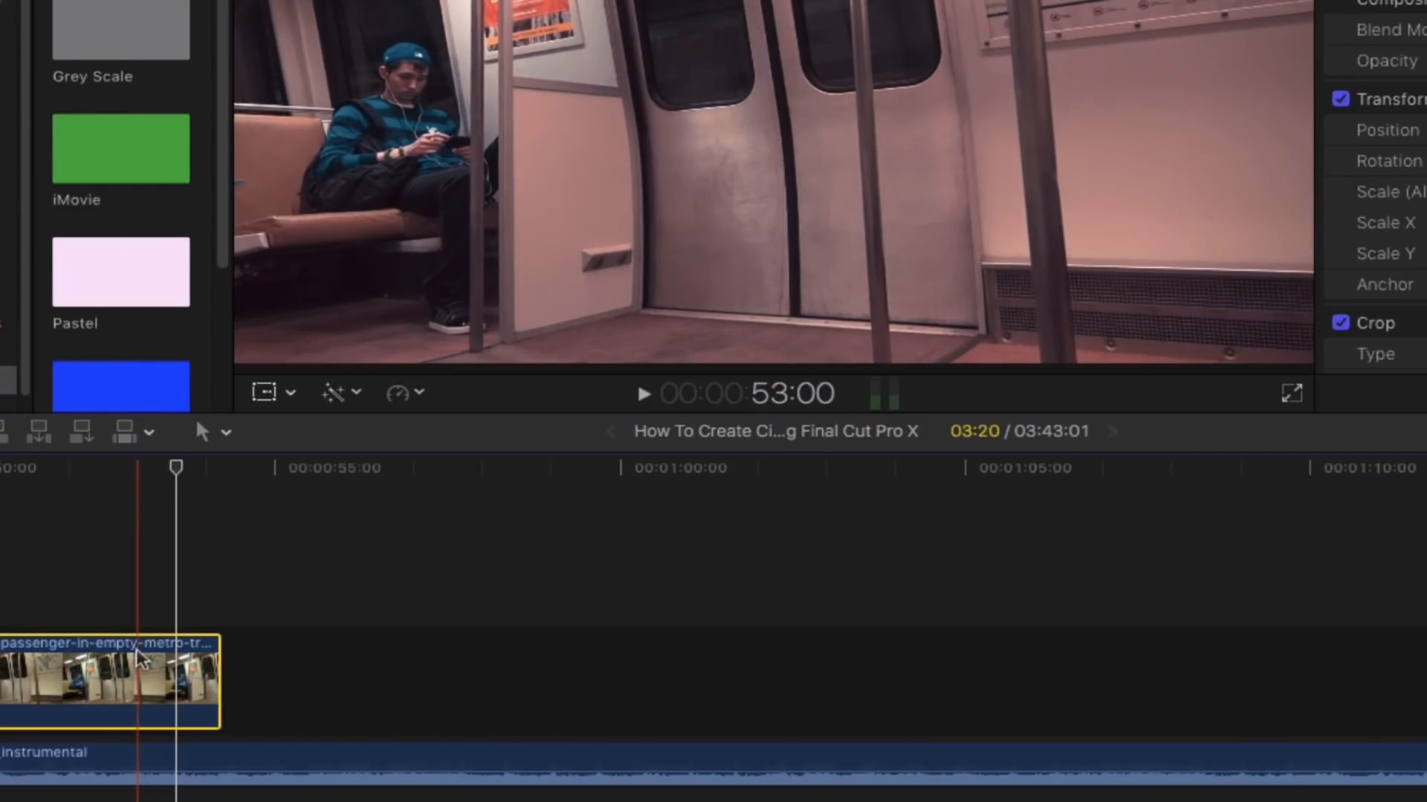
{"action": "key", "text": "super+c"}
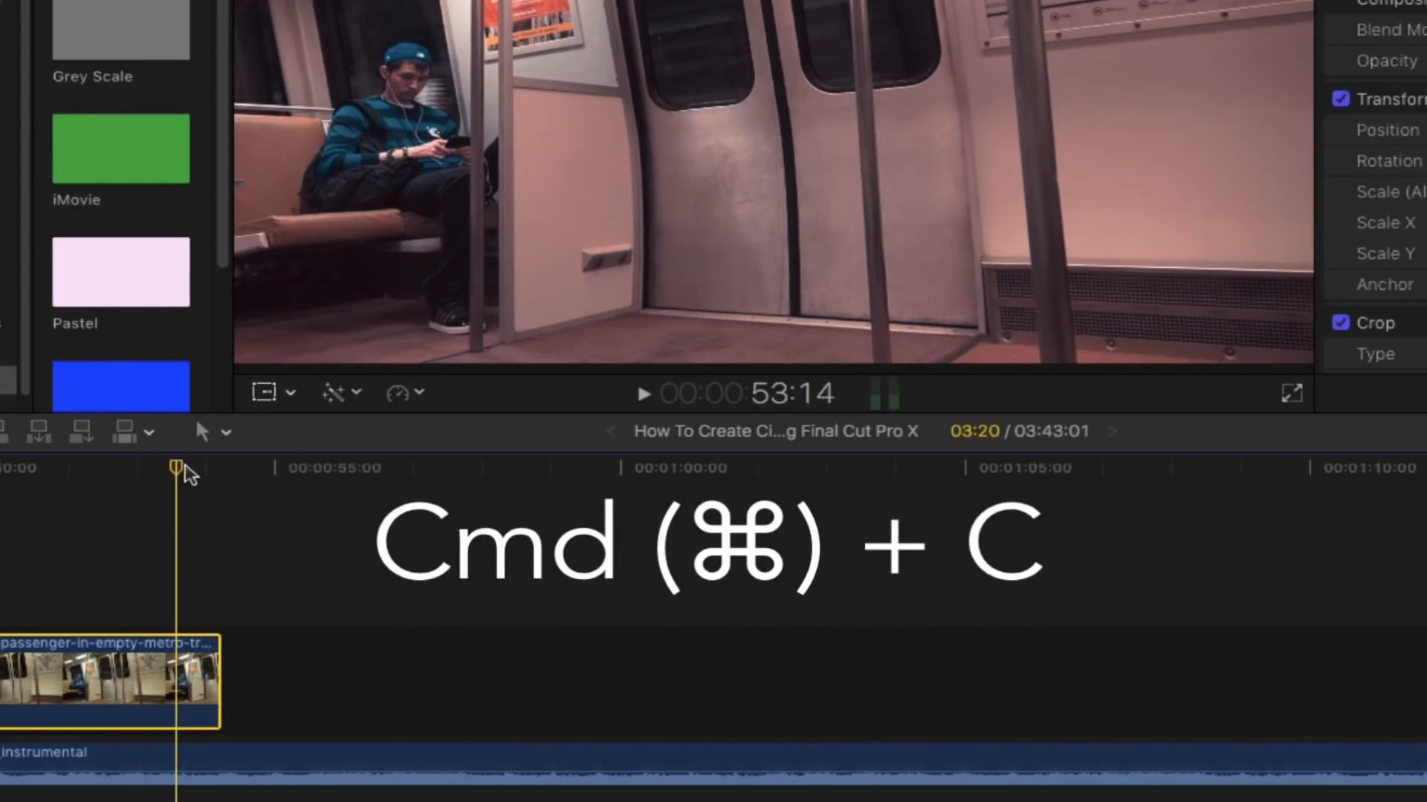
{"action": "left_click_drag", "start_coordinate": [179, 469], "coordinate": [221, 469]}
{"action": "key", "text": "super+v"}
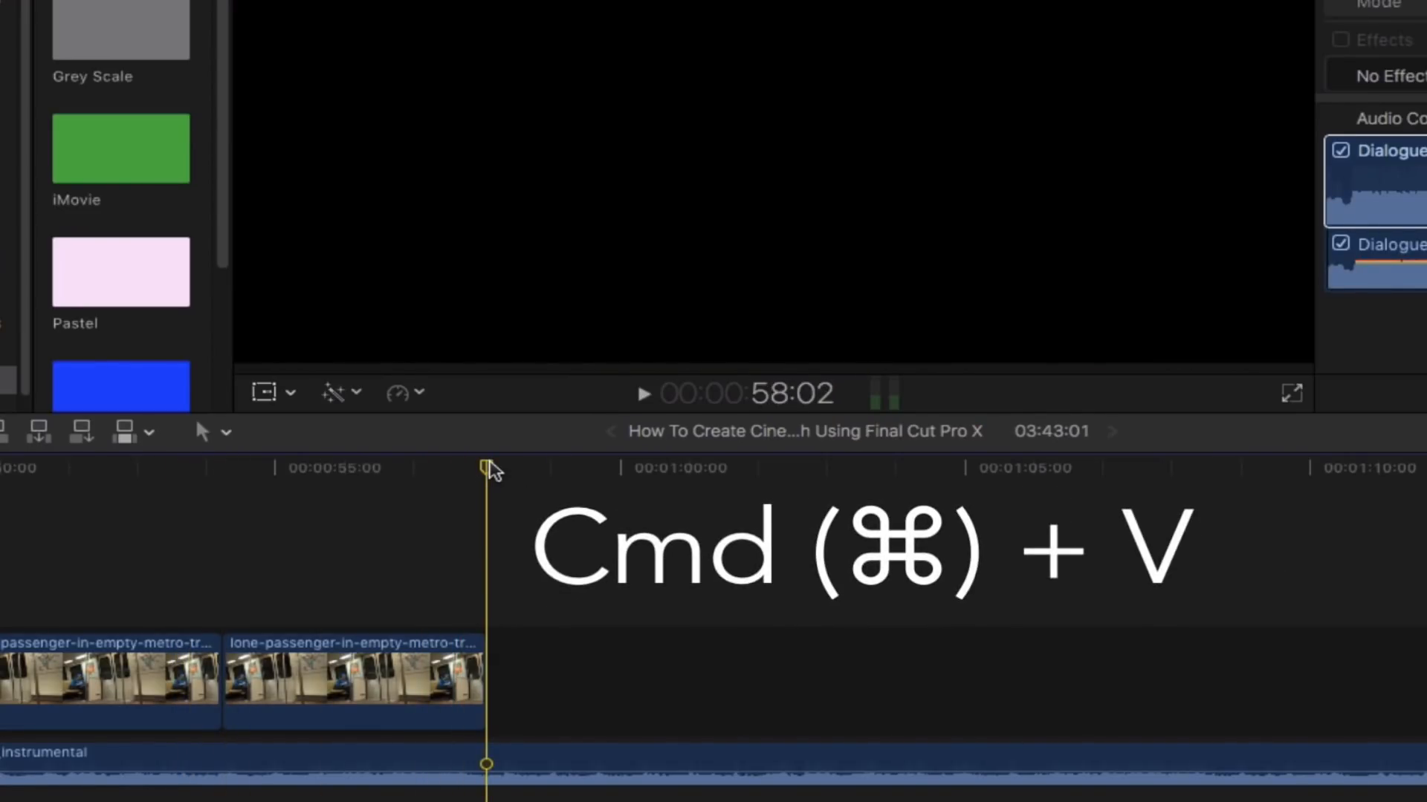
- Create a freeze frame from the first subway clip at the chosen playhead position
{"action": "left_click_drag", "start_coordinate": [489, 464], "coordinate": [117, 501]}
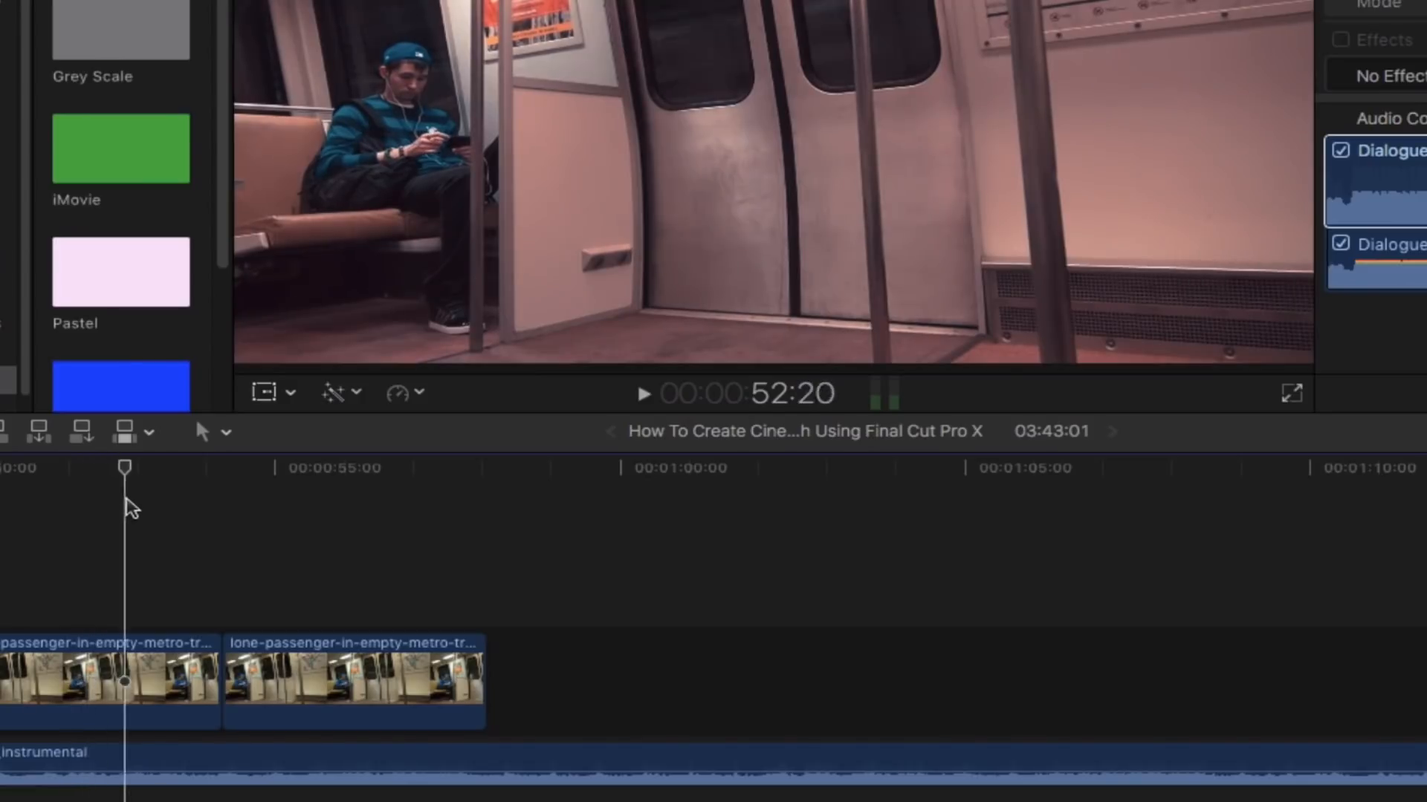
{"action": "left_click", "coordinate": [133, 672]}
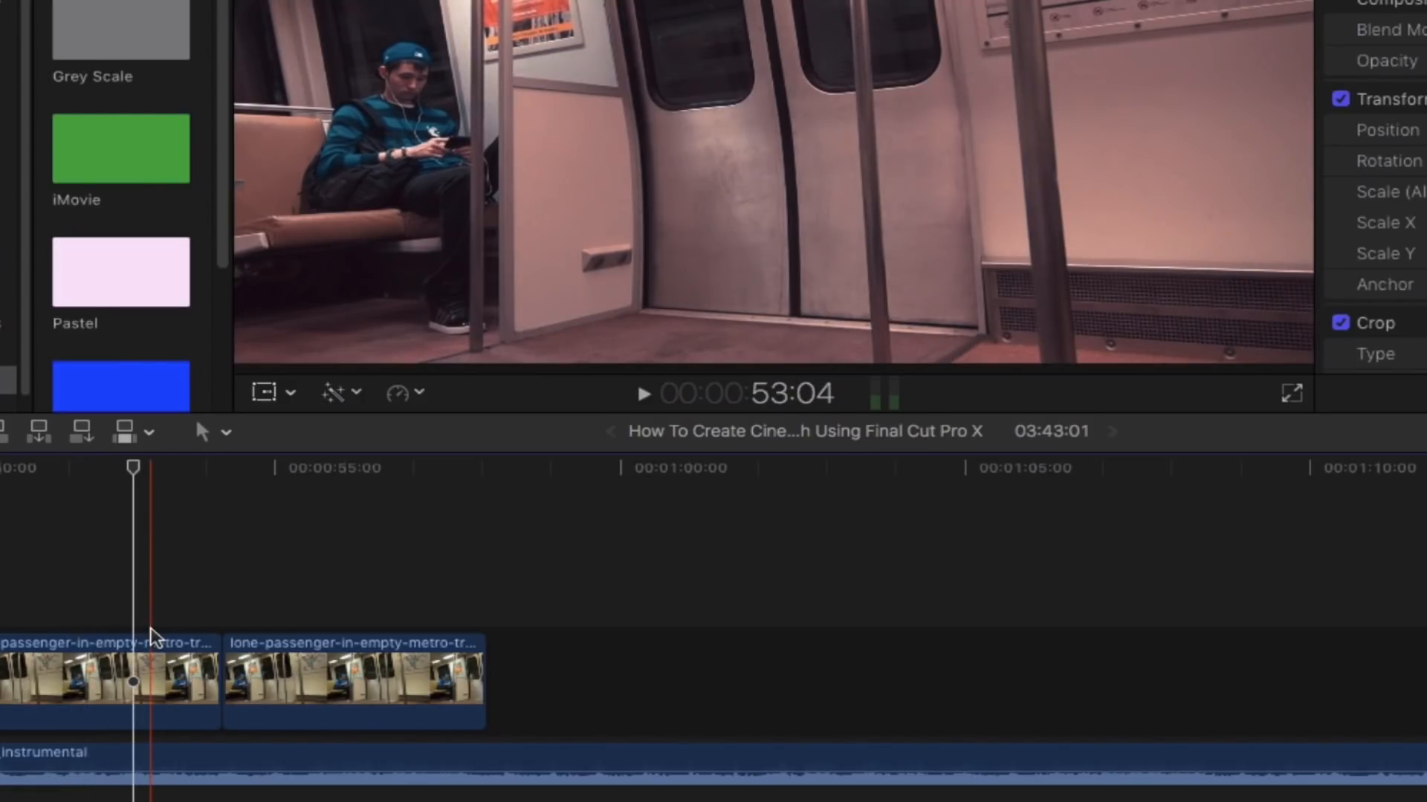
{"action": "left_click", "coordinate": [136, 676]}
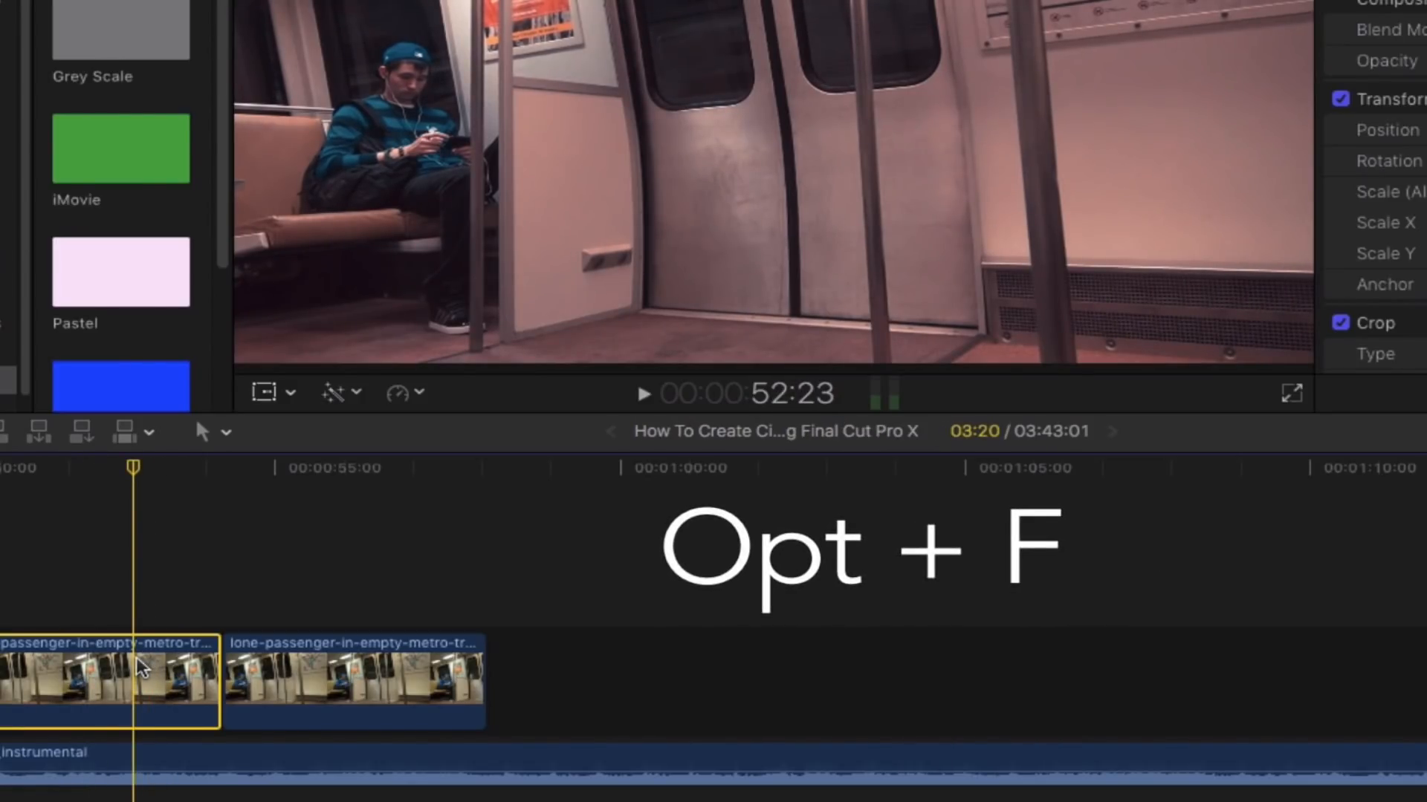
{"action": "key", "text": "alt+f"}
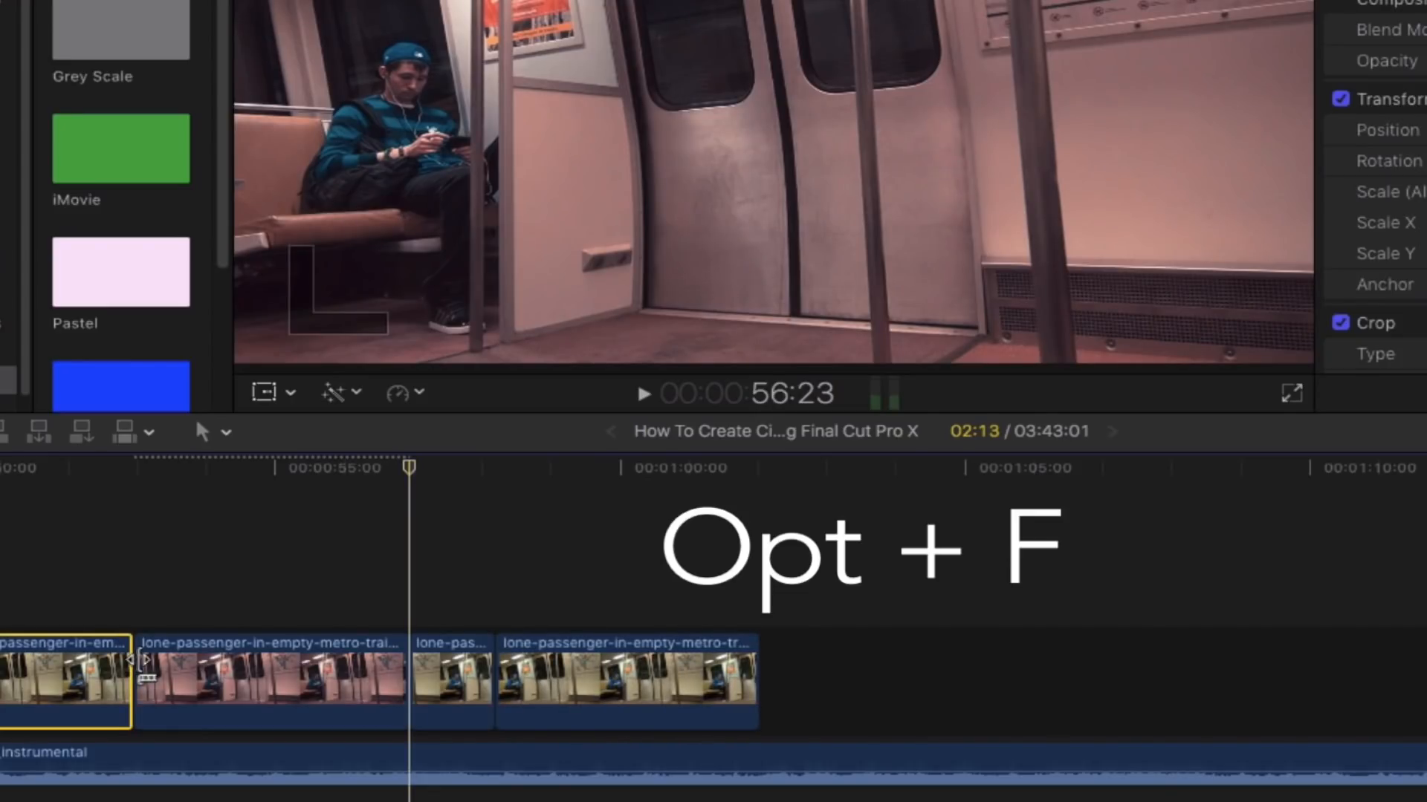
- Move the subway freeze frame above as a connected clip and trim its end to match the clip below
{"action": "left_click", "coordinate": [226, 667]}
{"action": "left_click_drag", "start_coordinate": [226, 665], "coordinate": [327, 515]}
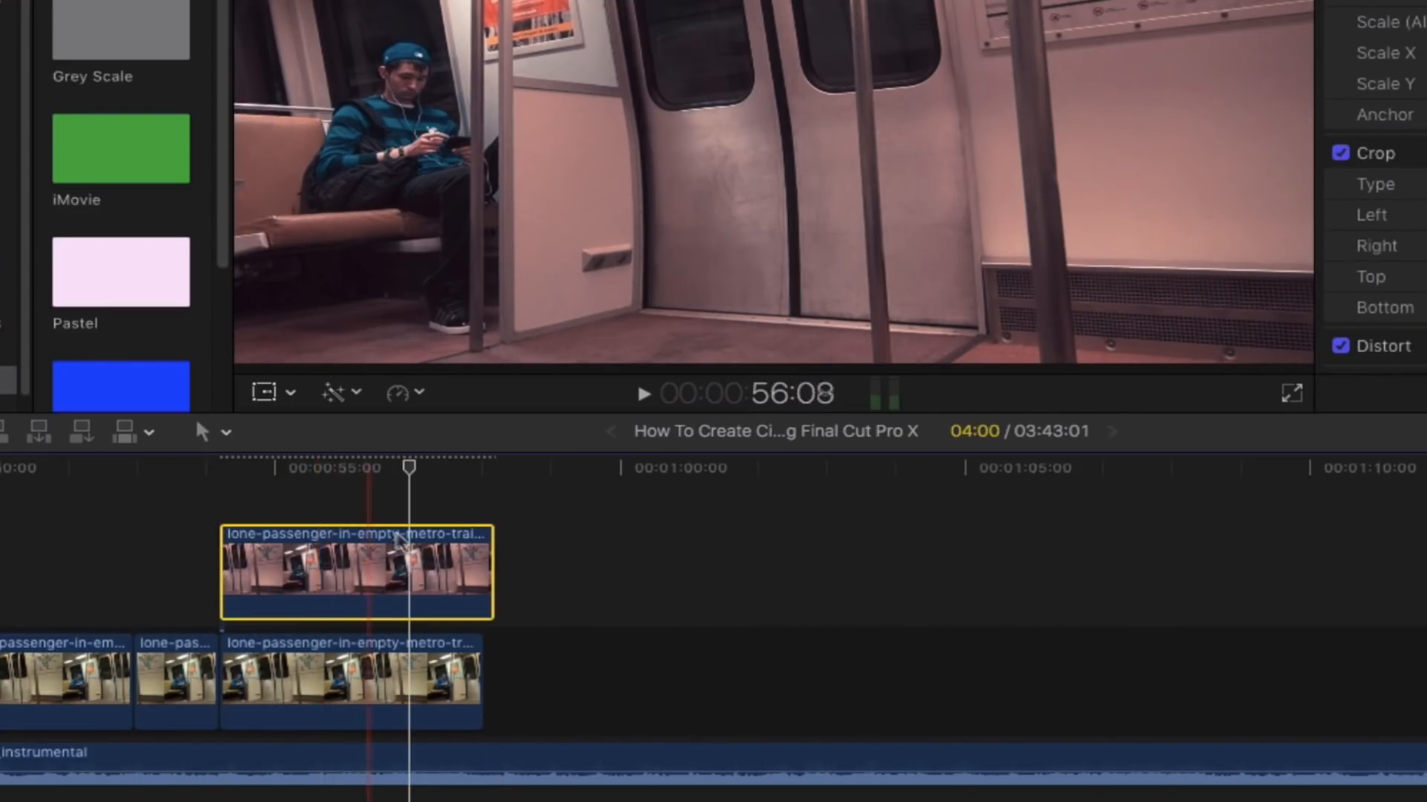
{"action": "left_click_drag", "start_coordinate": [481, 566], "coordinate": [468, 567]}
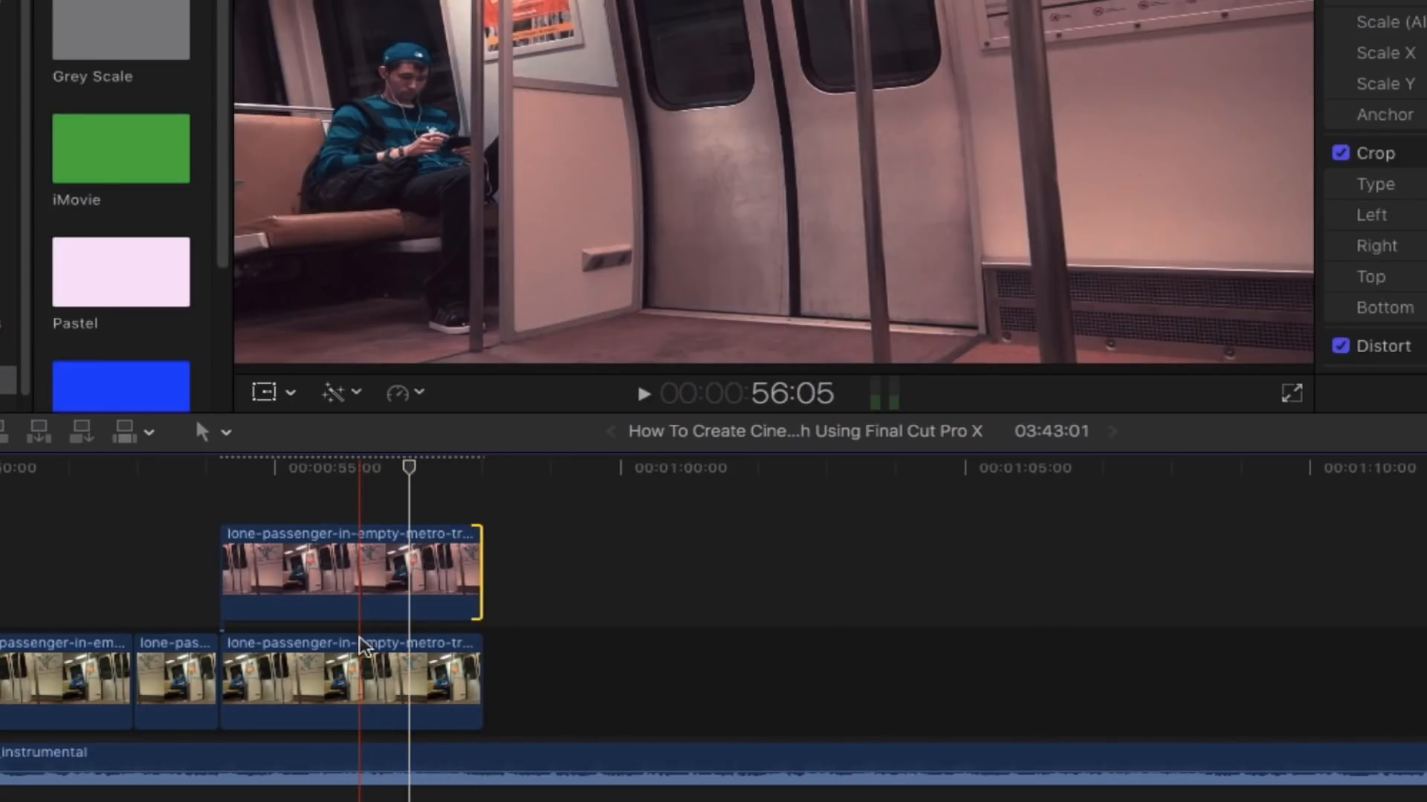
- Delete the two primary clips preceding the freeze-frame section
{"action": "left_click_drag", "start_coordinate": [47, 587], "coordinate": [149, 659]}
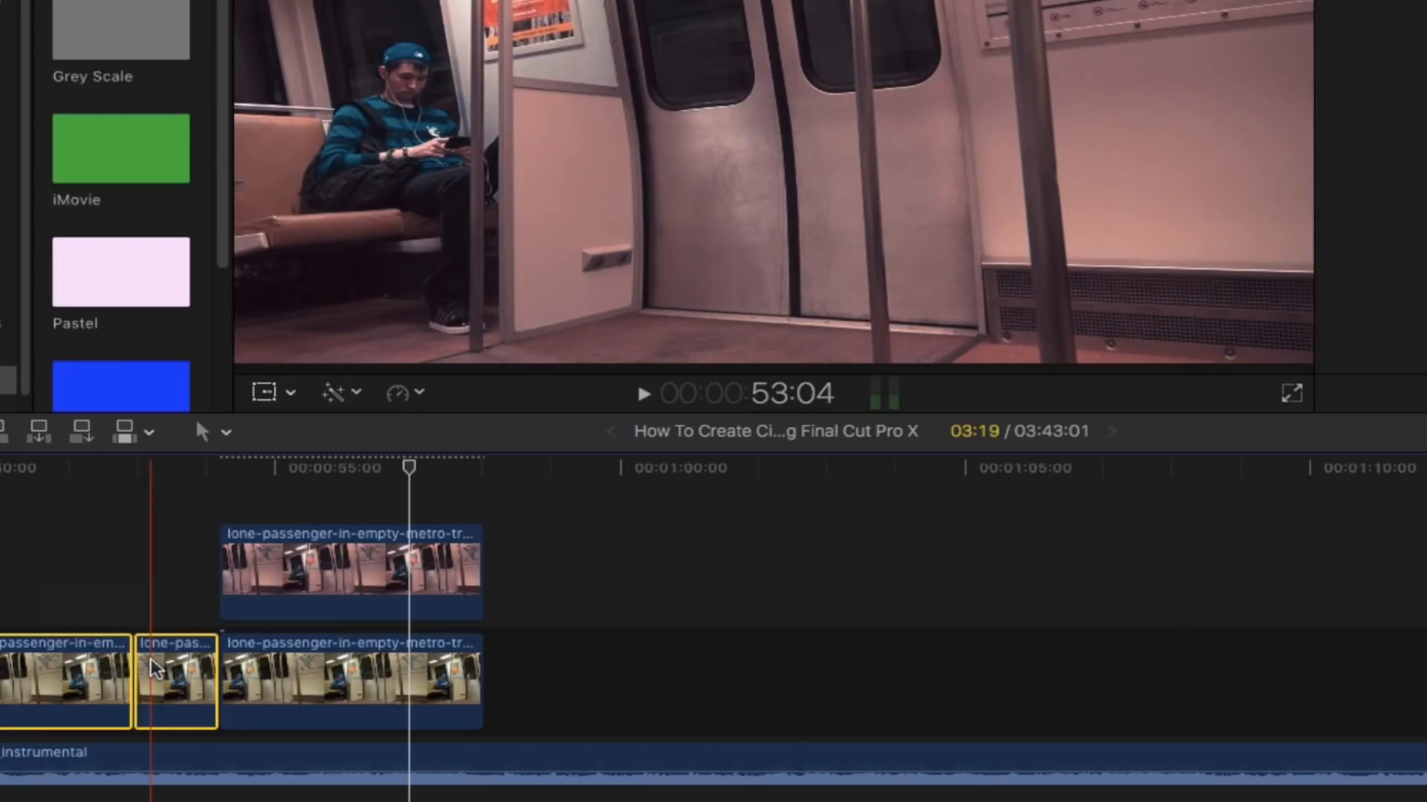
{"action": "key", "text": "Delete"}
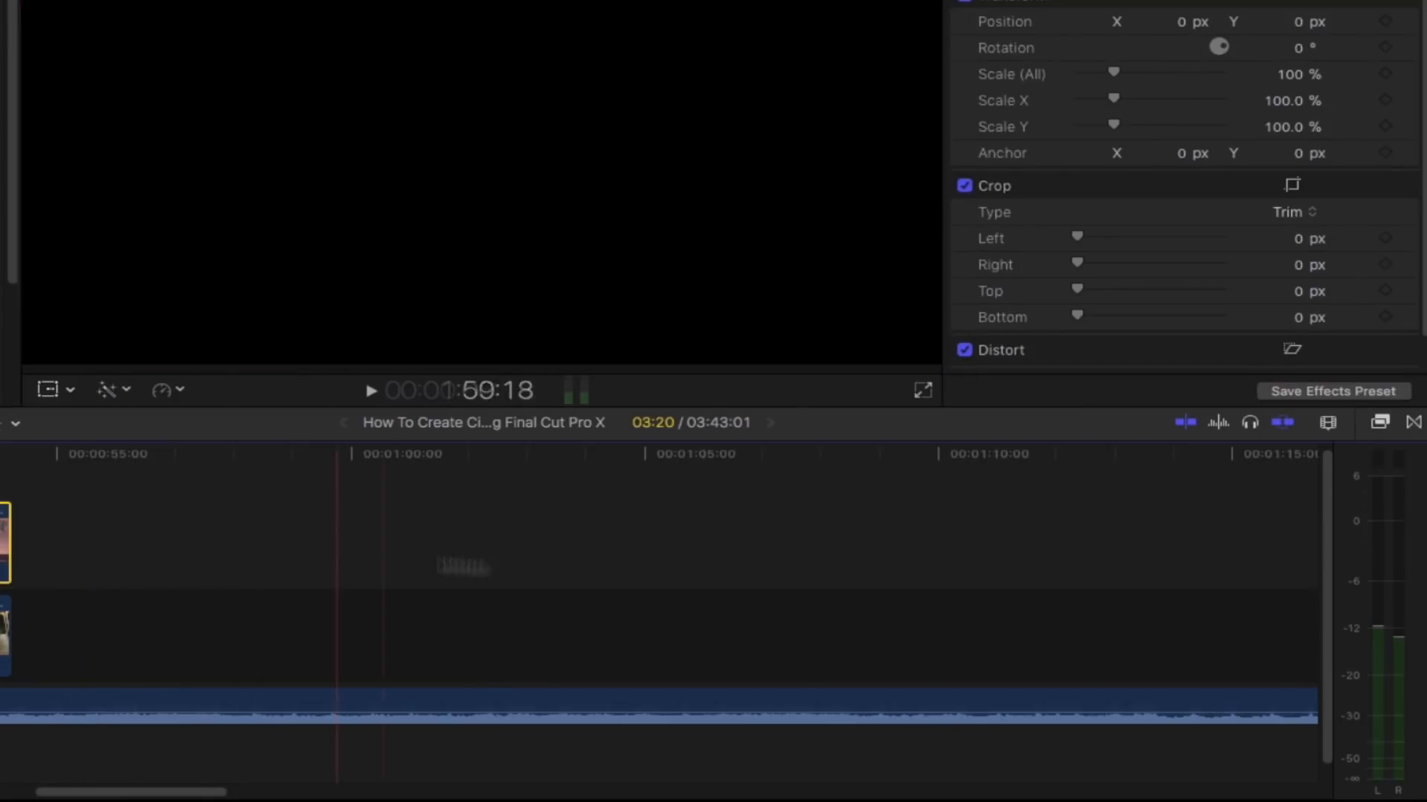
- Search the effects for "shape" and apply Shape Mask to the connected subway freeze frame
{"action": "left_click", "coordinate": [1379, 422]}
{"action": "left_click", "coordinate": [1116, 785]}
{"action": "type", "text": "shape"}
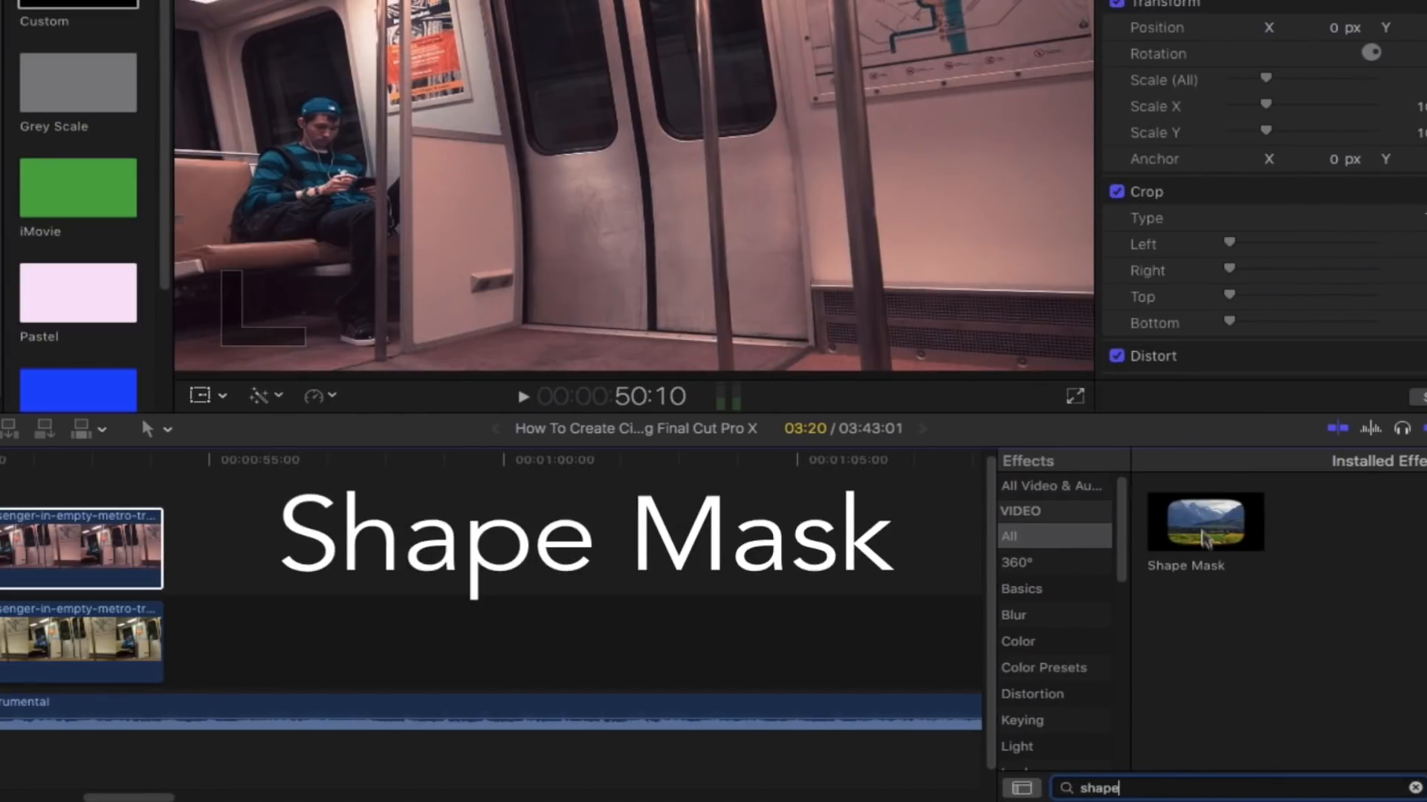
{"action": "left_click_drag", "start_coordinate": [1204, 539], "coordinate": [63, 545]}
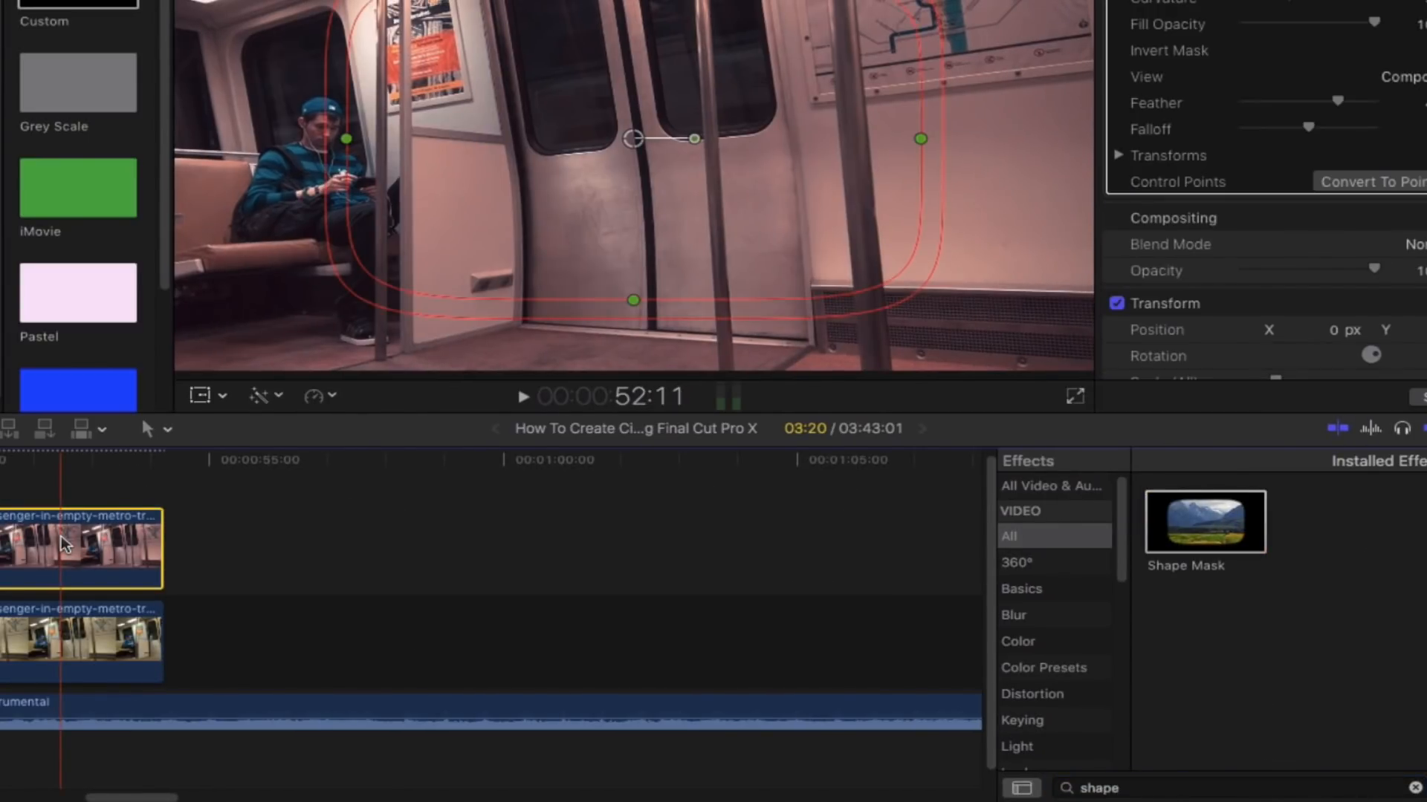
- Reshape the shape mask around the subway doors and enable Invert Mask
{"action": "left_click_drag", "start_coordinate": [920, 137], "coordinate": [762, 138]}
{"action": "left_click_drag", "start_coordinate": [634, 137], "coordinate": [617, 72]}
{"action": "left_click_drag", "start_coordinate": [517, 272], "coordinate": [517, 268]}
{"action": "left_click_drag", "start_coordinate": [287, 290], "coordinate": [312, 294]}
{"action": "left_click_drag", "start_coordinate": [450, 272], "coordinate": [535, 252]}
{"action": "left_click_drag", "start_coordinate": [320, 278], "coordinate": [310, 280]}
{"action": "left_click_drag", "start_coordinate": [610, 249], "coordinate": [626, 246]}
{"action": "left_click_drag", "start_coordinate": [648, 283], "coordinate": [638, 283]}
{"action": "left_click_drag", "start_coordinate": [535, 253], "coordinate": [478, 245]}
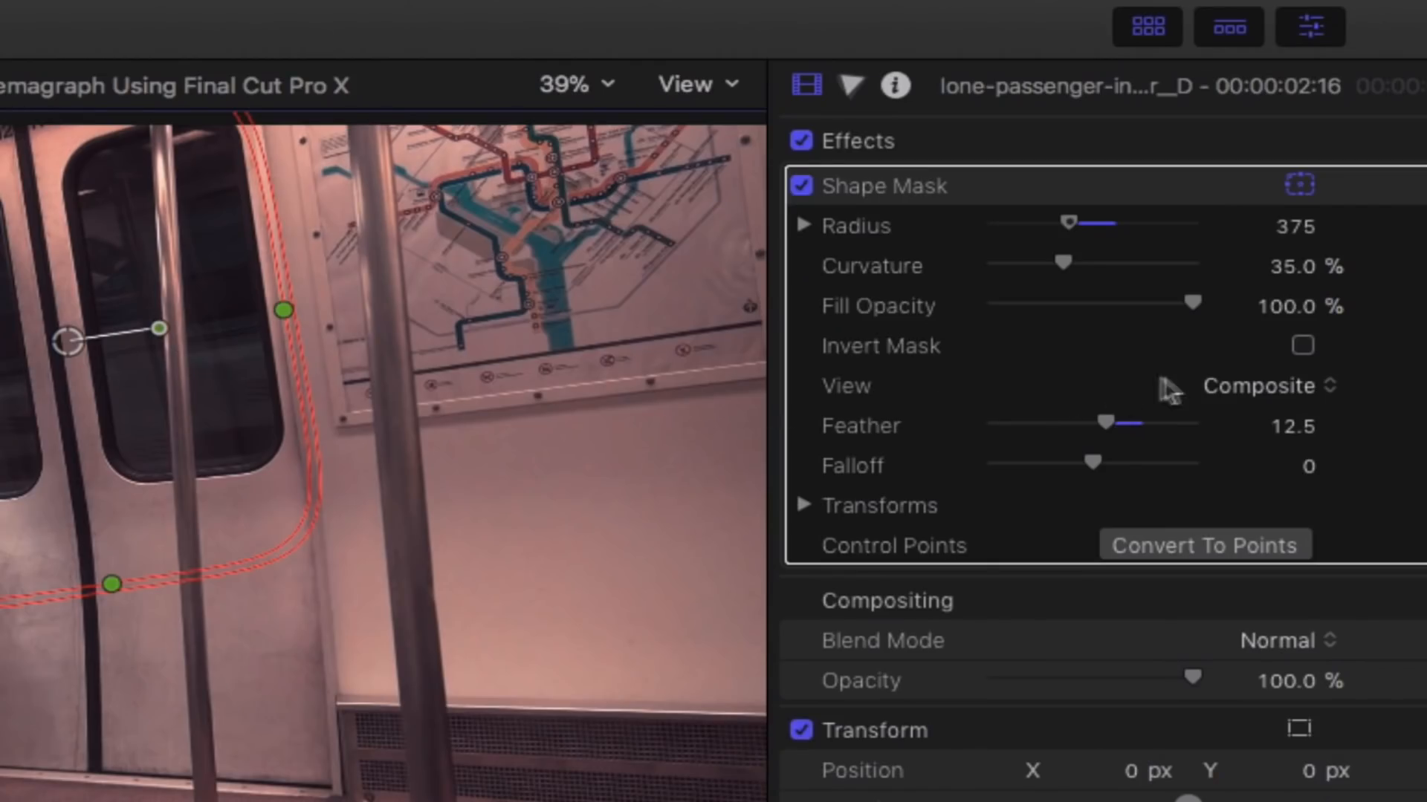
{"action": "left_click", "coordinate": [1302, 346]}
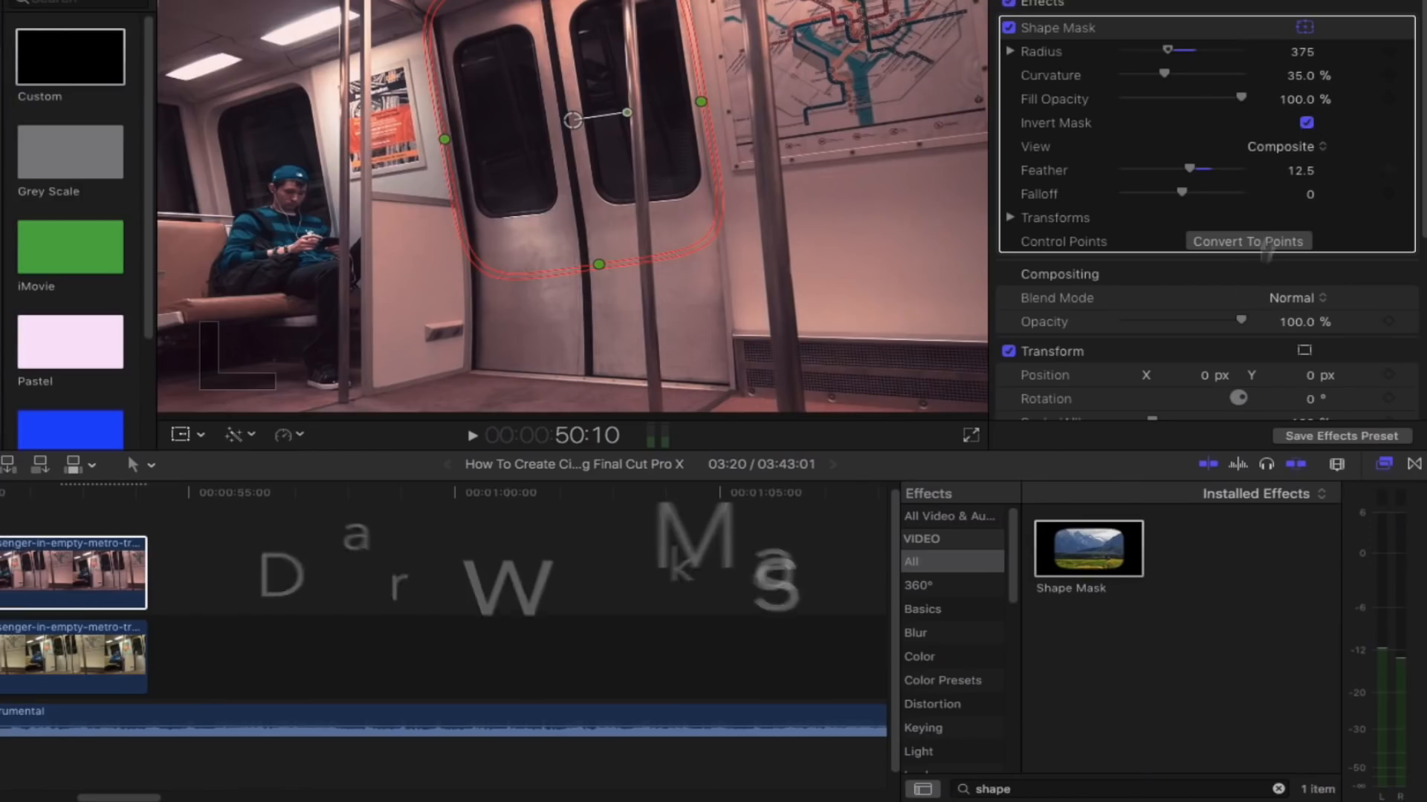
- Search the effects for "draw" and apply Draw Mask to the same freeze frame clip
{"action": "left_click", "coordinate": [1058, 790]}
{"action": "type", "text": "draw"}
{"action": "left_click_drag", "start_coordinate": [1063, 562], "coordinate": [82, 578]}
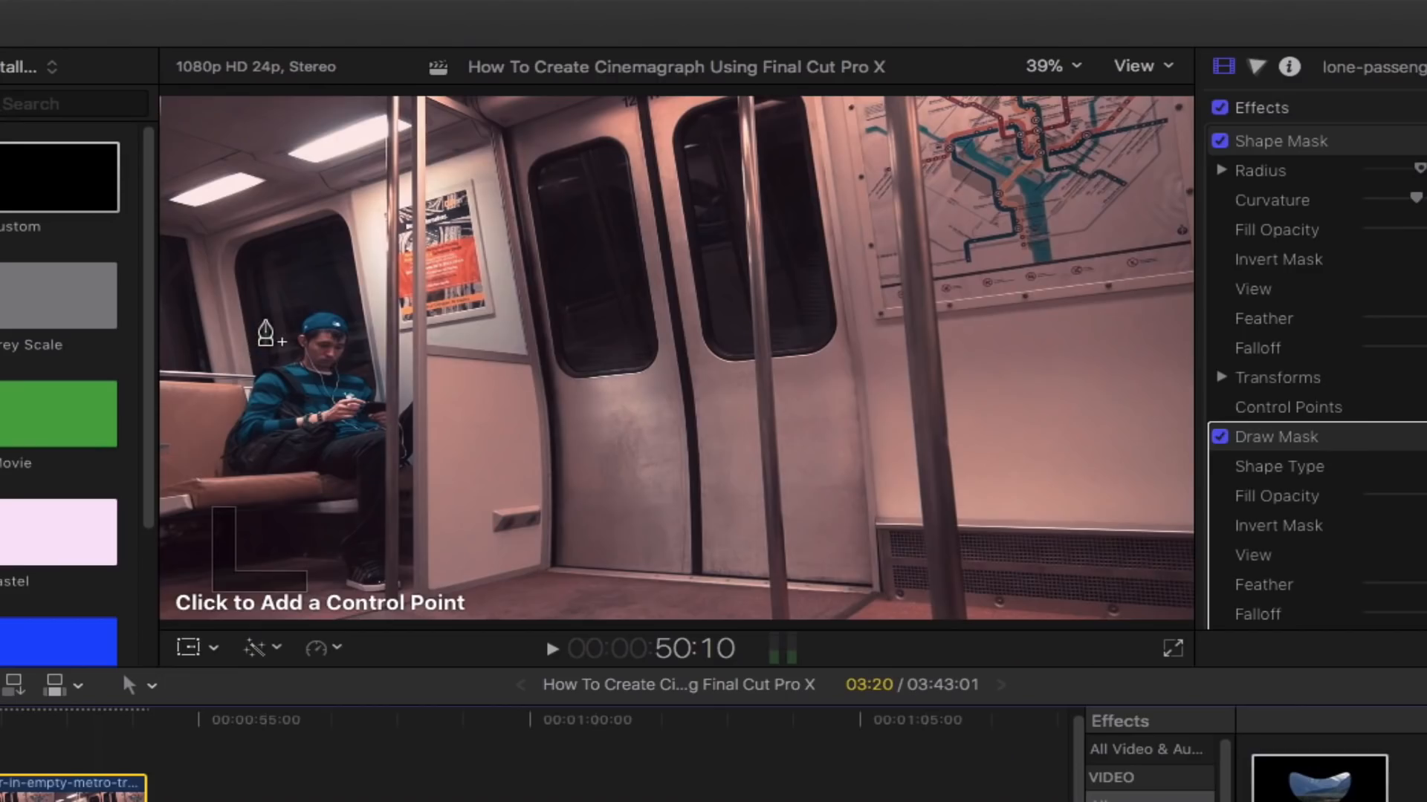
- Draw a mask outlining the passenger's head and shoulders in the zoomed viewer and enable its Invert Mask
{"action": "left_click", "coordinate": [265, 368]}
{"action": "left_click", "coordinate": [1053, 67]}
{"action": "left_click", "coordinate": [1070, 235]}
{"action": "left_click_drag", "start_coordinate": [1144, 358], "coordinate": [1128, 359]}
{"action": "left_click", "coordinate": [616, 360]}
{"action": "left_click", "coordinate": [577, 244]}
{"action": "left_click", "coordinate": [522, 369]}
{"action": "left_click", "coordinate": [439, 384]}
{"action": "left_click", "coordinate": [395, 402]}
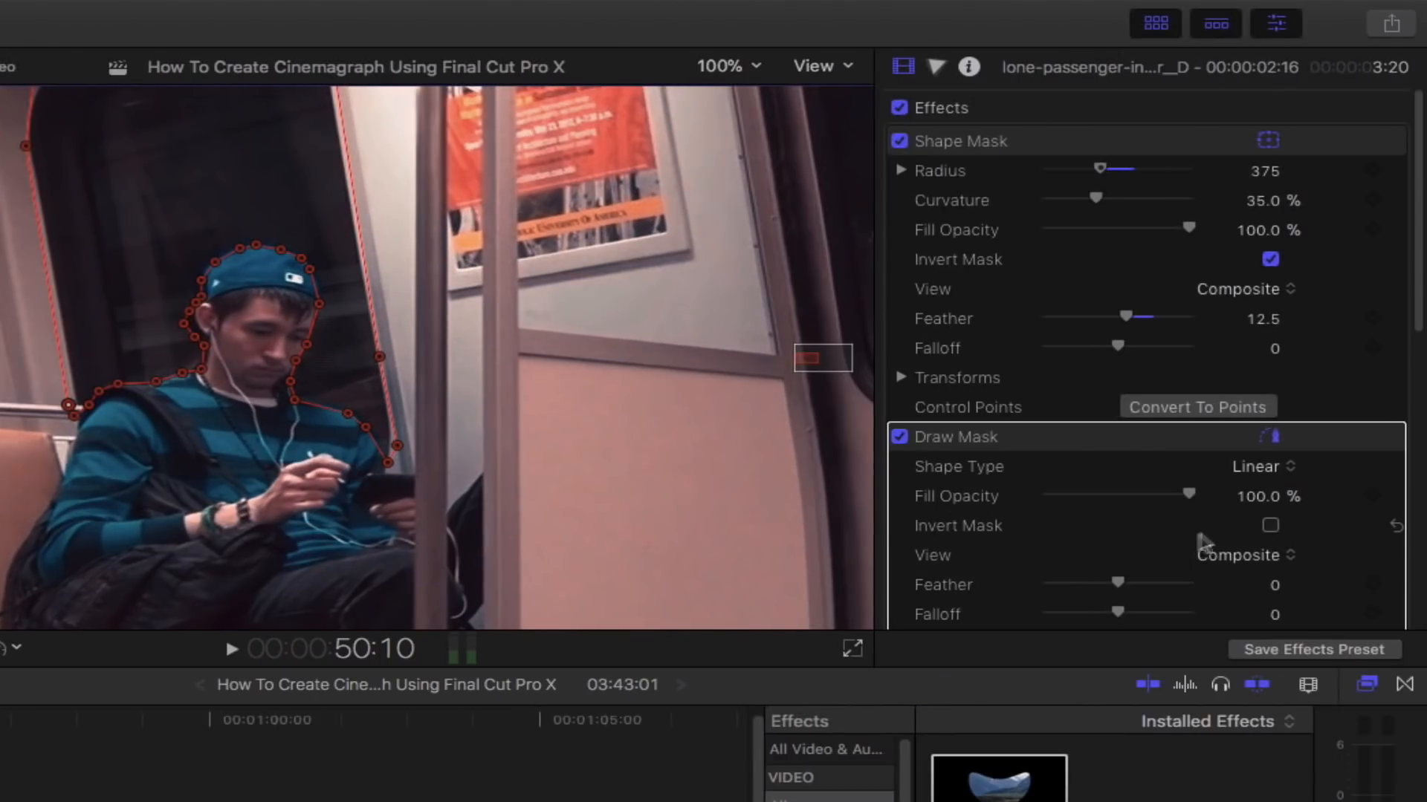
{"action": "left_click", "coordinate": [1271, 527]}
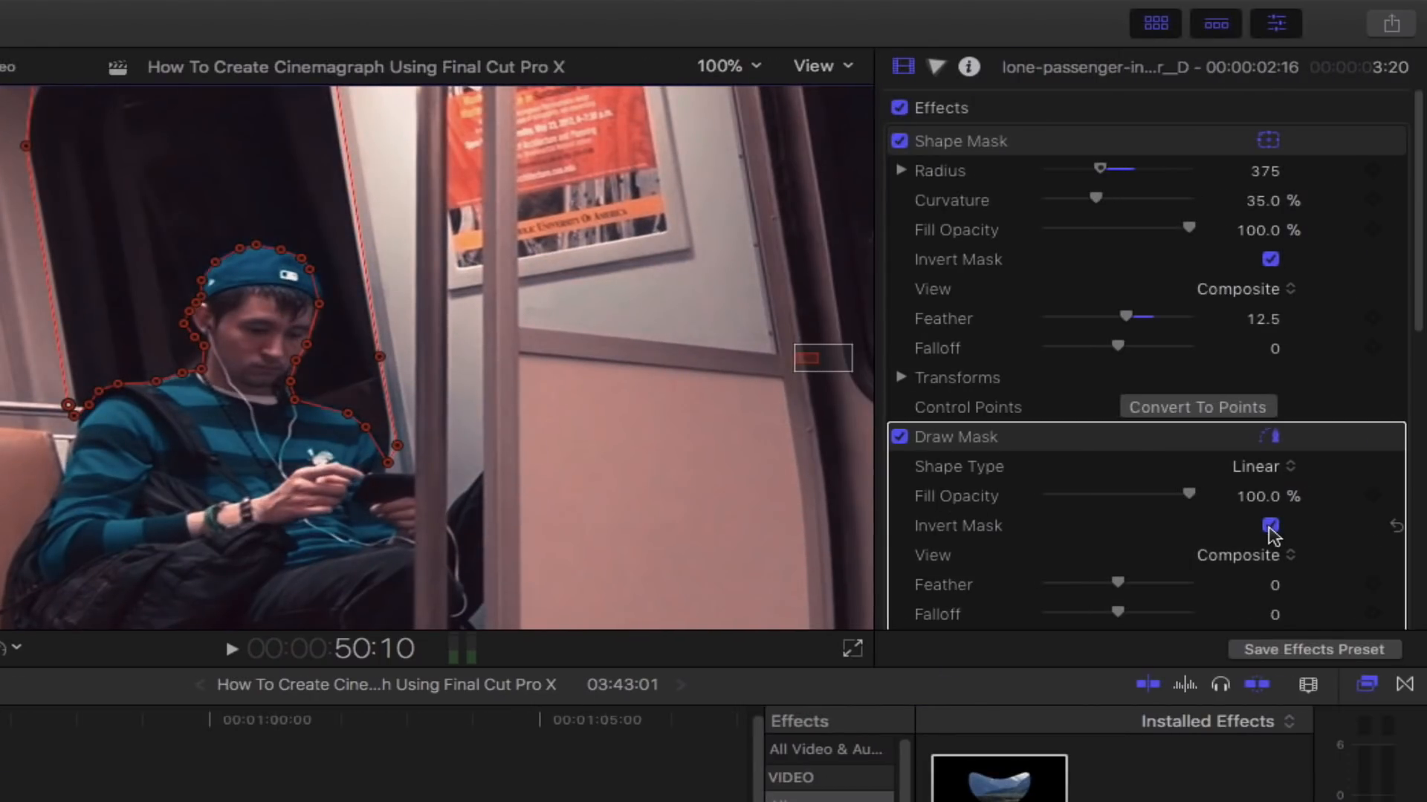
- Set the draw mask's Feather to 40 and Falloff to 30
{"action": "left_click", "coordinate": [730, 66]}
{"action": "left_click", "coordinate": [743, 186]}
{"action": "left_click", "coordinate": [729, 66]}
{"action": "left_click", "coordinate": [743, 210]}
{"action": "double_click", "coordinate": [1000, 785]}
{"action": "left_click", "coordinate": [281, 152]}
{"action": "left_click", "coordinate": [317, 158]}
{"action": "left_click", "coordinate": [332, 209]}
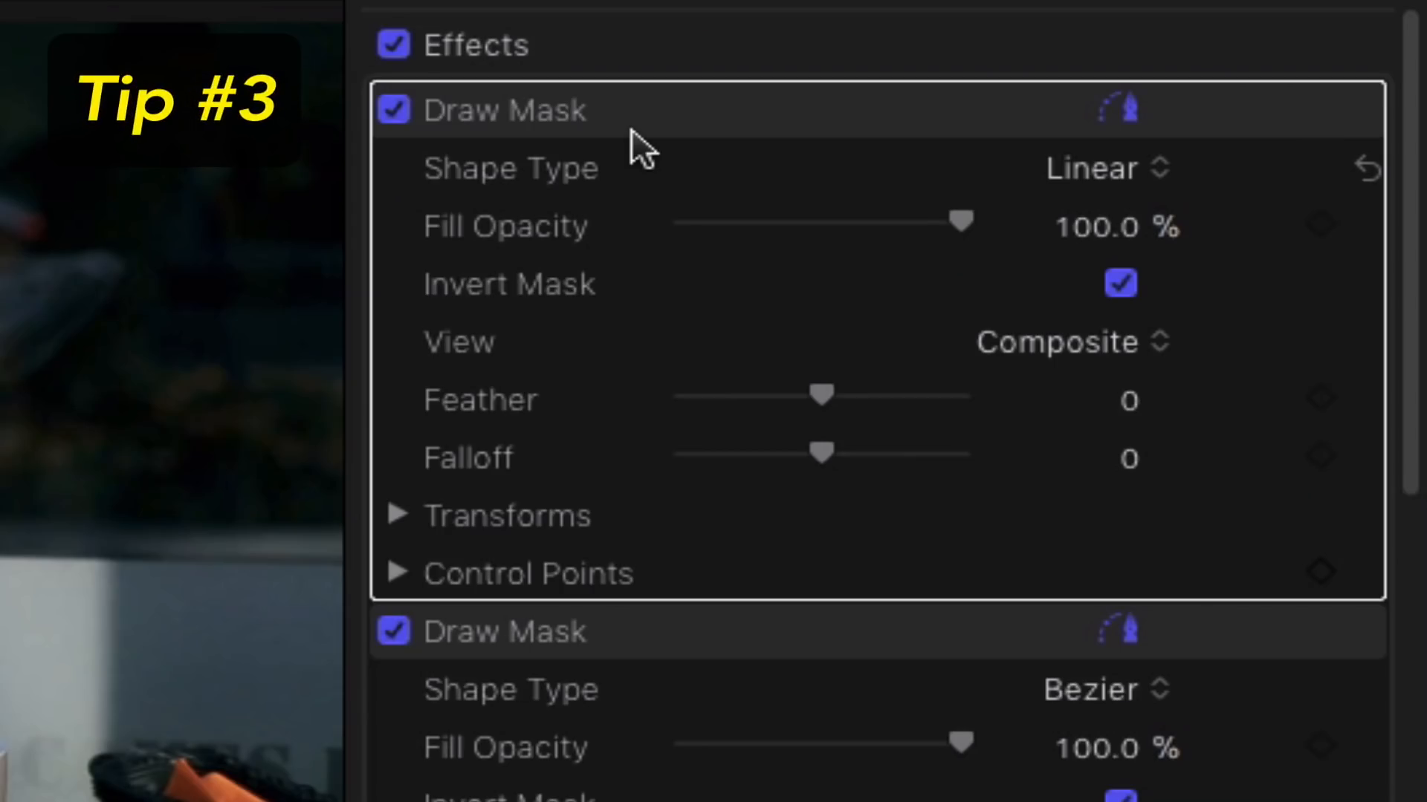
{"action": "mouse_move", "coordinate": [598, 119]}
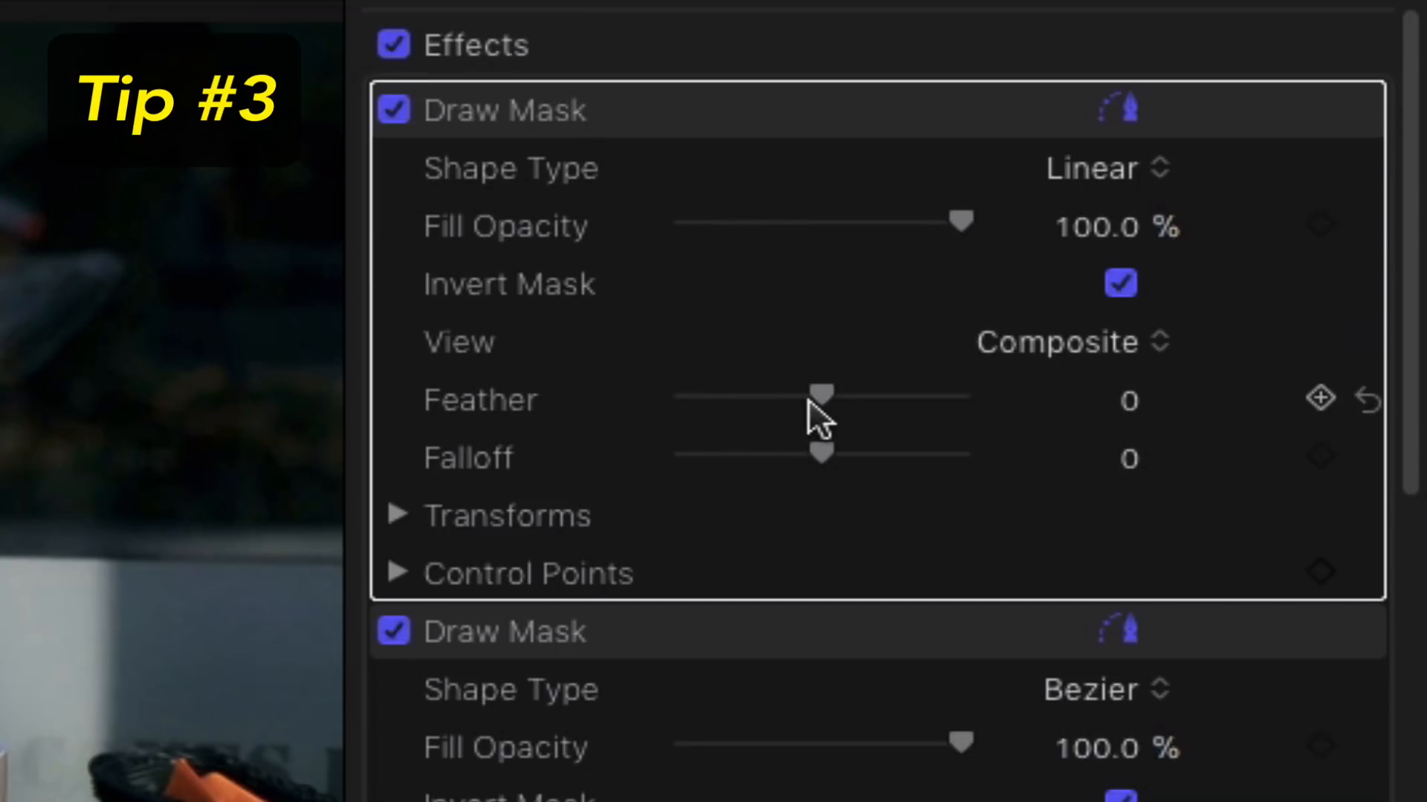
{"action": "left_click_drag", "start_coordinate": [827, 394], "coordinate": [854, 408]}
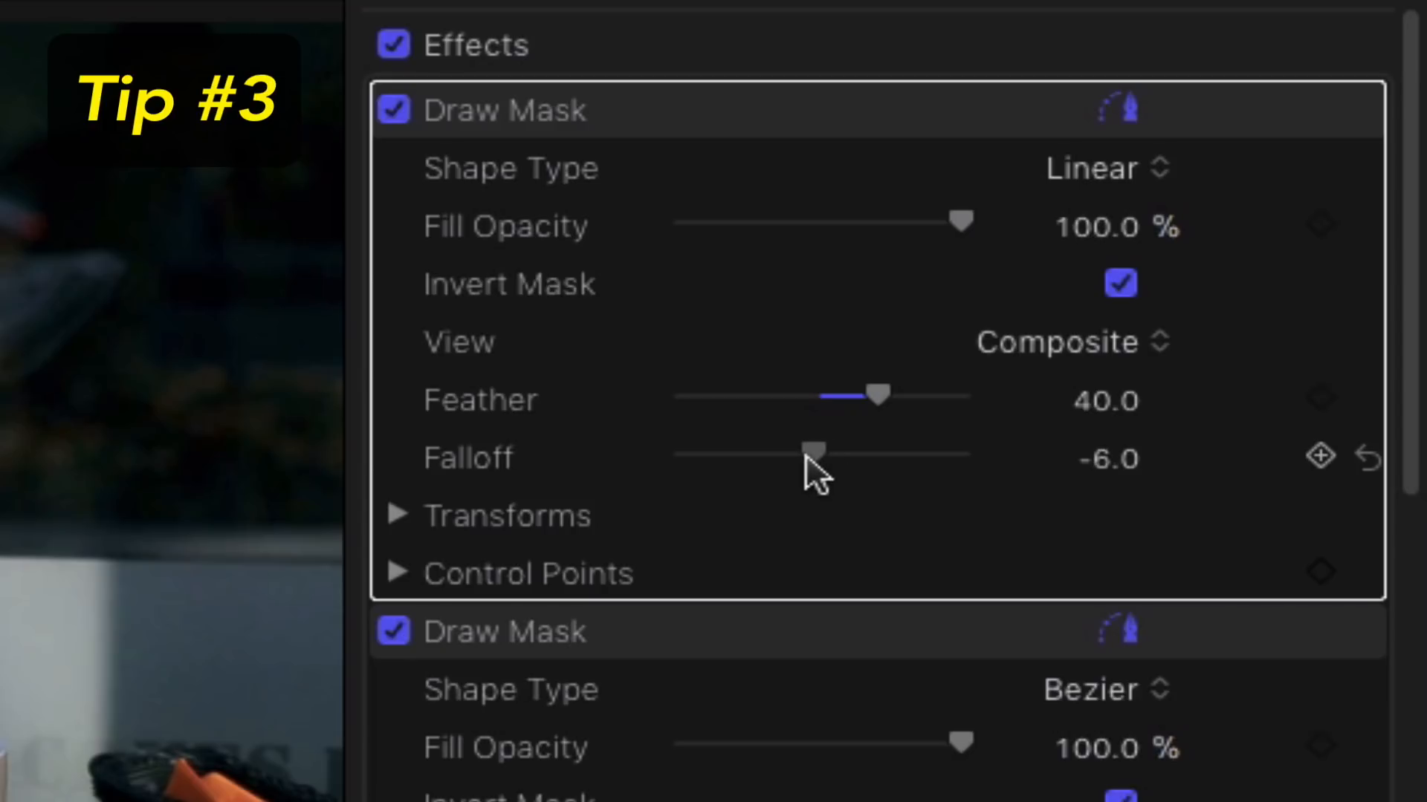
{"action": "left_click_drag", "start_coordinate": [854, 472], "coordinate": [880, 475]}
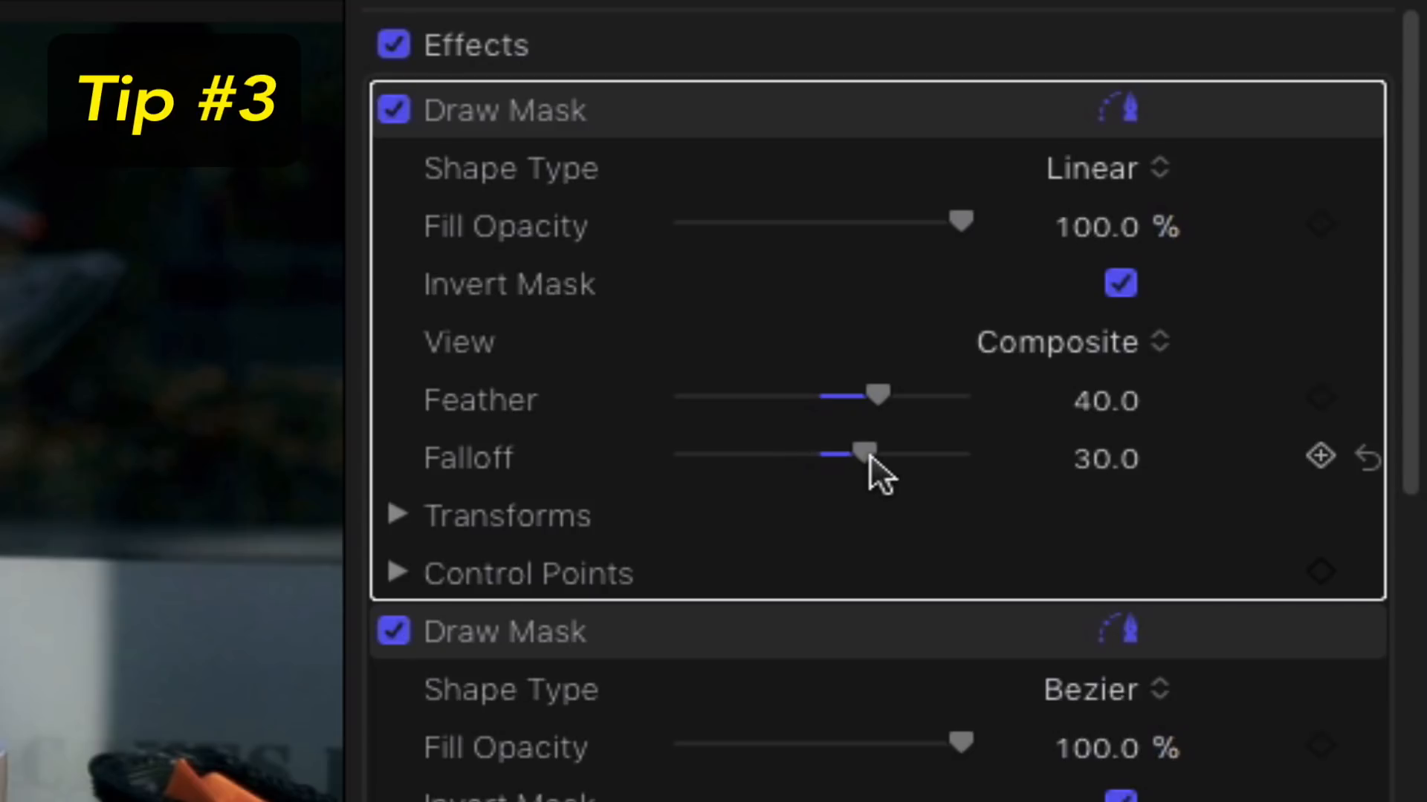